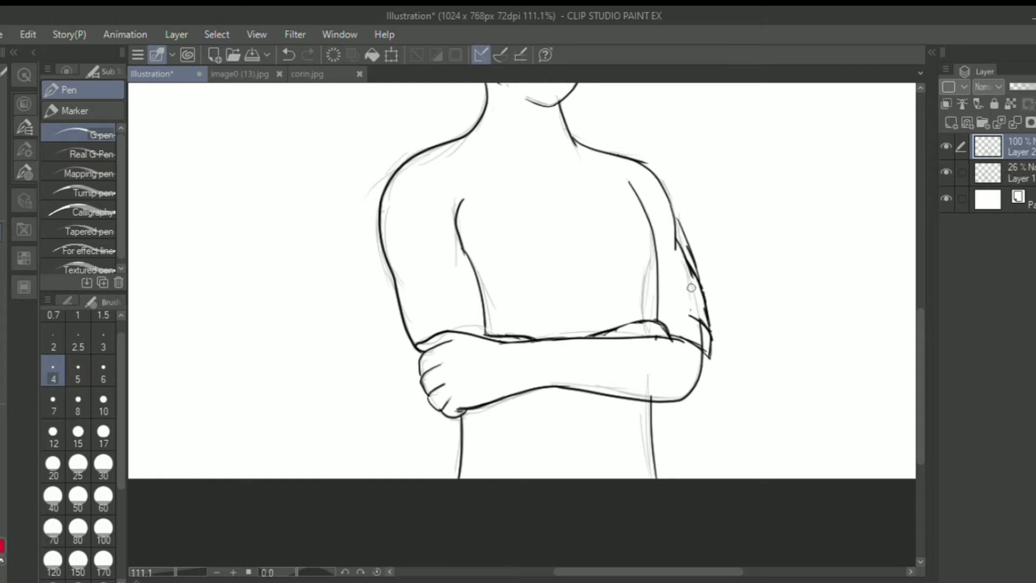
Step: Redraw the outer contours of both shirt sleeves from the shoulders down to the folded forearms
mouse_move(678, 256)
mouse_down()
mouse_move(673, 207)
mouse_move(643, 162)
mouse_up()
drag(636, 161, 692, 262)
mouse_move(394, 175)
mouse_down()
mouse_move(398, 300)
mouse_move(386, 219)
mouse_up()
drag(387, 189, 410, 296)
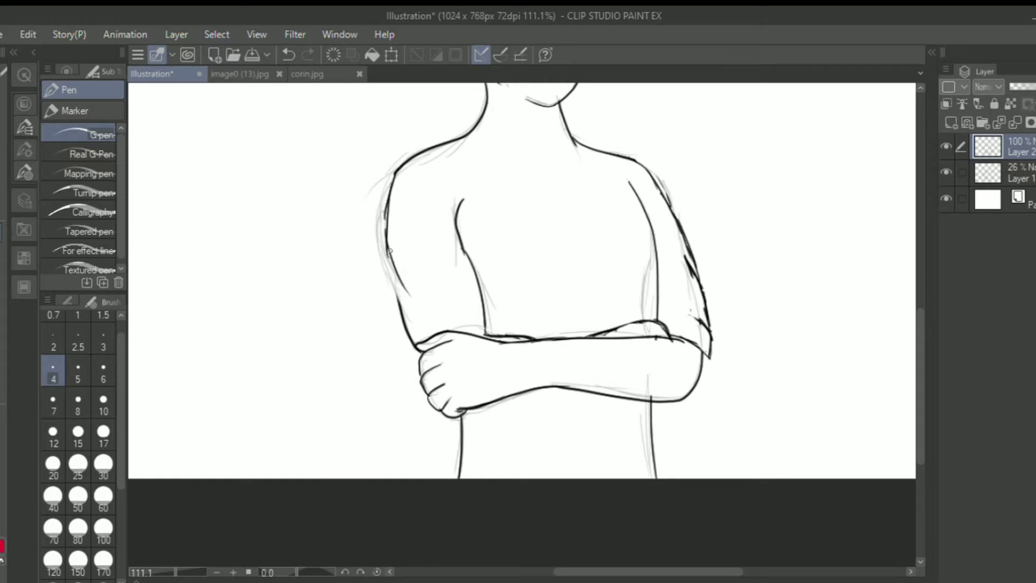
drag(390, 252, 424, 348)
drag(406, 335, 420, 359)
drag(536, 353, 633, 360)
key(ctrl+z)
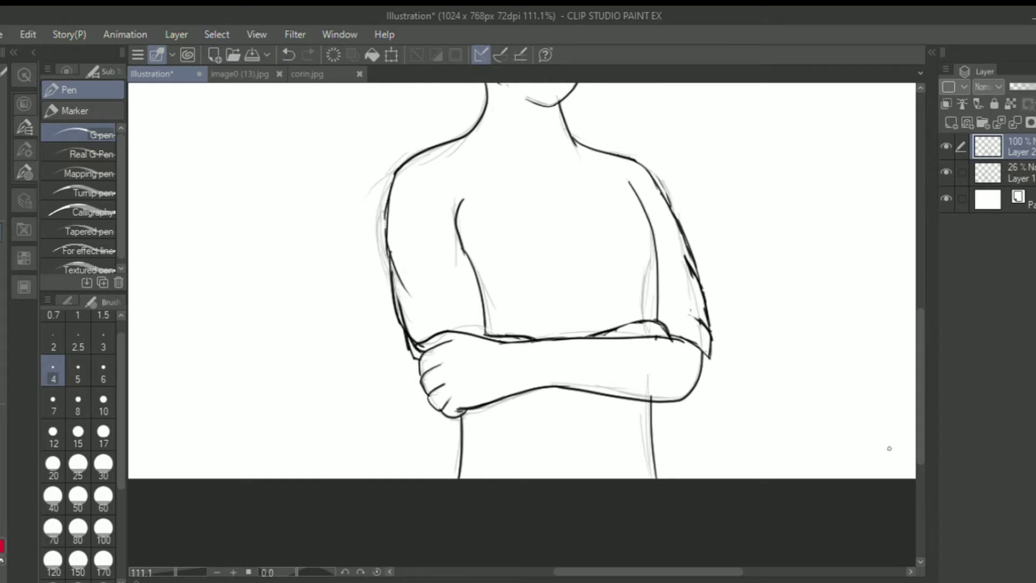
Step: Sketch the vest's V-neckline and the armhole seam on the left-hand shoulder, using the character image as reference
drag(920, 426, 920, 402)
mouse_move(429, 232)
mouse_down()
mouse_move(463, 274)
mouse_move(455, 256)
mouse_up()
drag(474, 204, 526, 238)
click(239, 74)
click(156, 74)
drag(474, 208, 533, 257)
drag(478, 205, 564, 294)
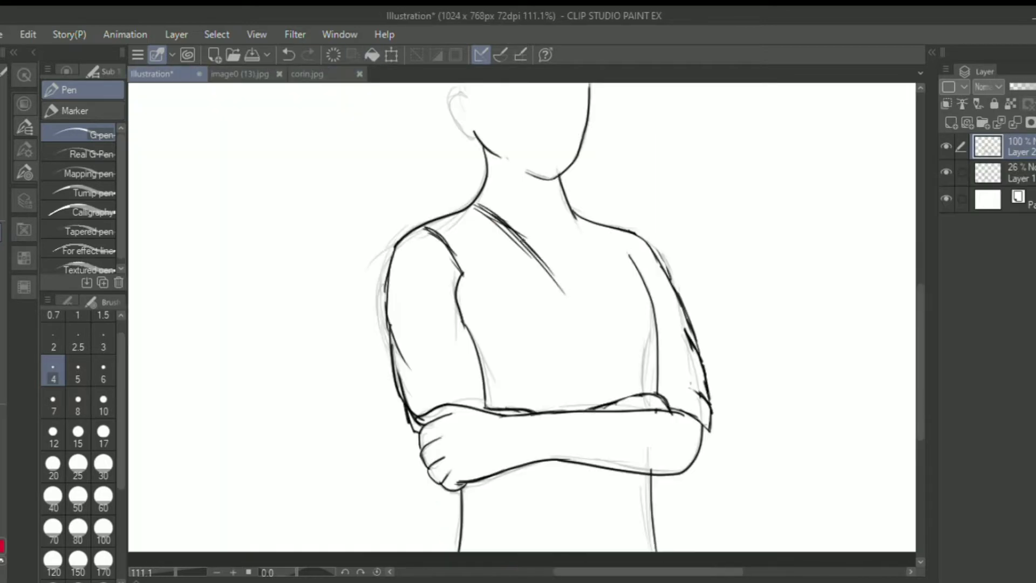
drag(530, 247, 578, 307)
drag(587, 235, 580, 321)
Step: Draw the armhole seam on the right-hand shoulder and add fold lines to the left-hand sleeve
drag(577, 214, 610, 256)
drag(598, 220, 637, 272)
drag(428, 254, 415, 343)
drag(468, 351, 464, 402)
drag(455, 286, 482, 387)
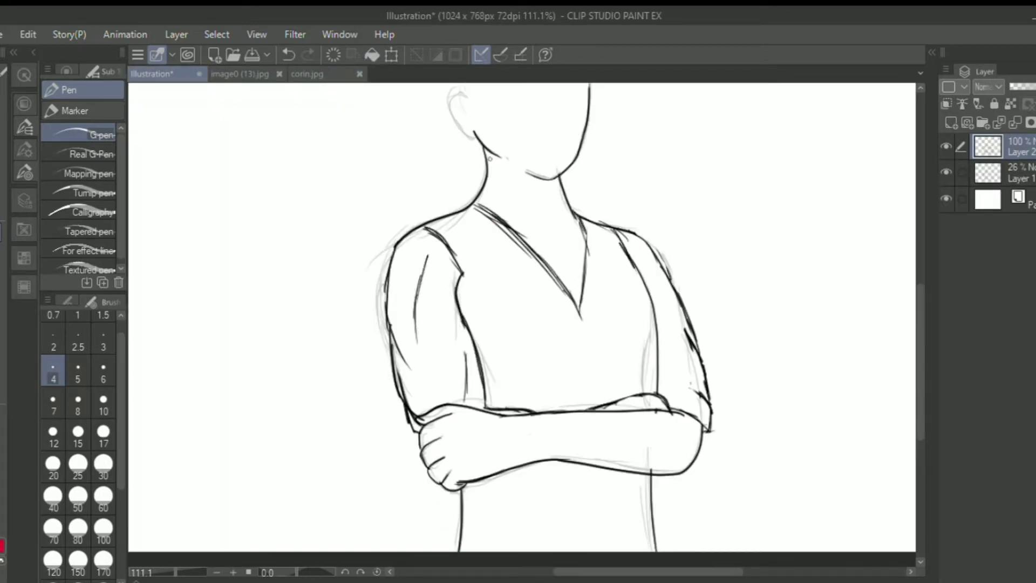
Step: Sketch the shirt collar on both sides of the neck, following the reference image
click(240, 74)
click(157, 74)
drag(466, 188, 531, 218)
drag(565, 208, 569, 194)
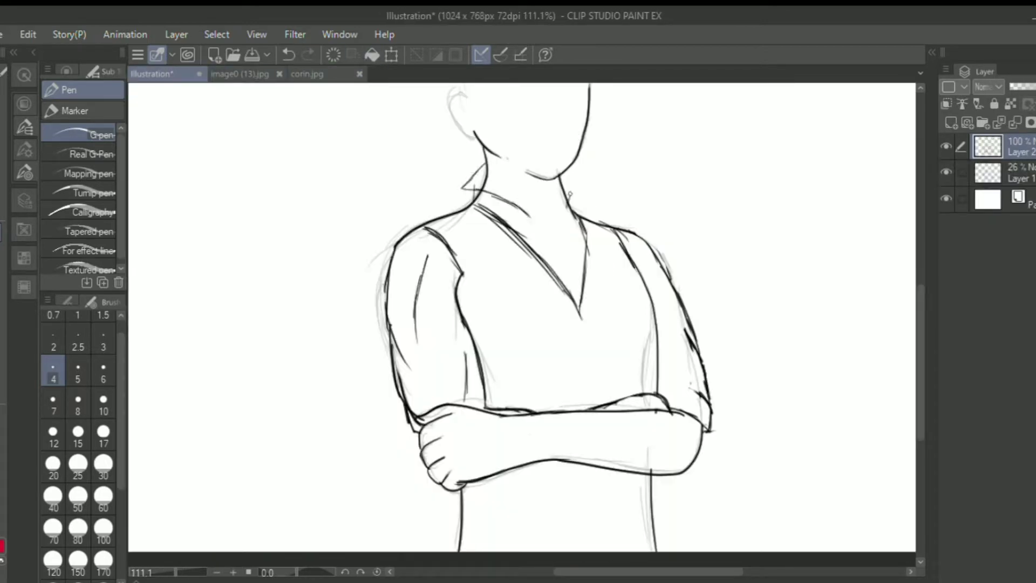
Step: Draw a bow tie at the collar and a buttoned shirt front inside the V-neckline, following the reference image
click(240, 74)
click(152, 74)
drag(517, 232, 546, 223)
mouse_move(532, 246)
mouse_down()
mouse_move(564, 242)
mouse_move(574, 301)
mouse_up()
click(240, 74)
click(152, 74)
click(562, 254)
click(570, 274)
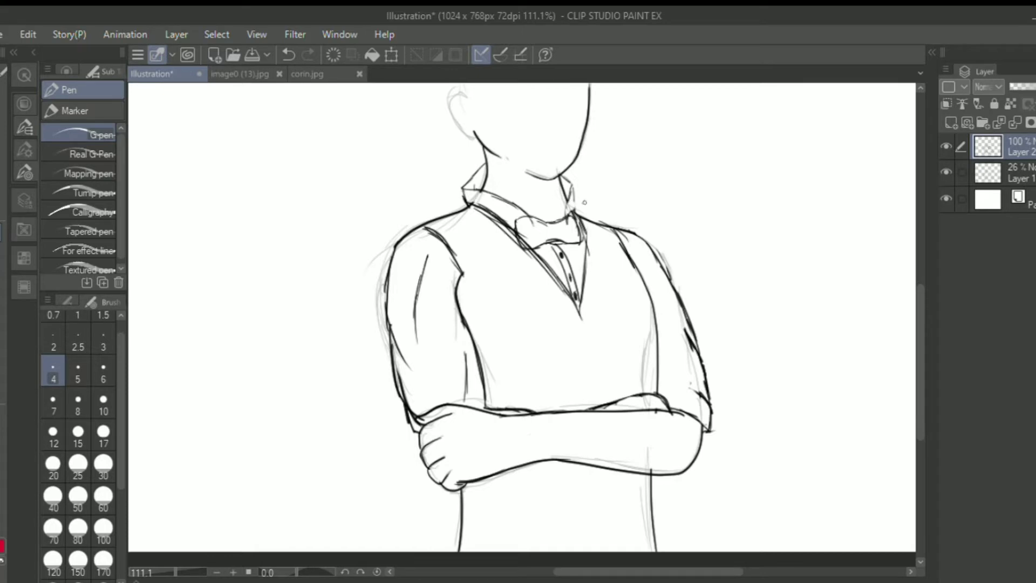
Step: Sketch the vest's pointed hem notch at the waist and outline the ear
scroll(584, 202, down, 3)
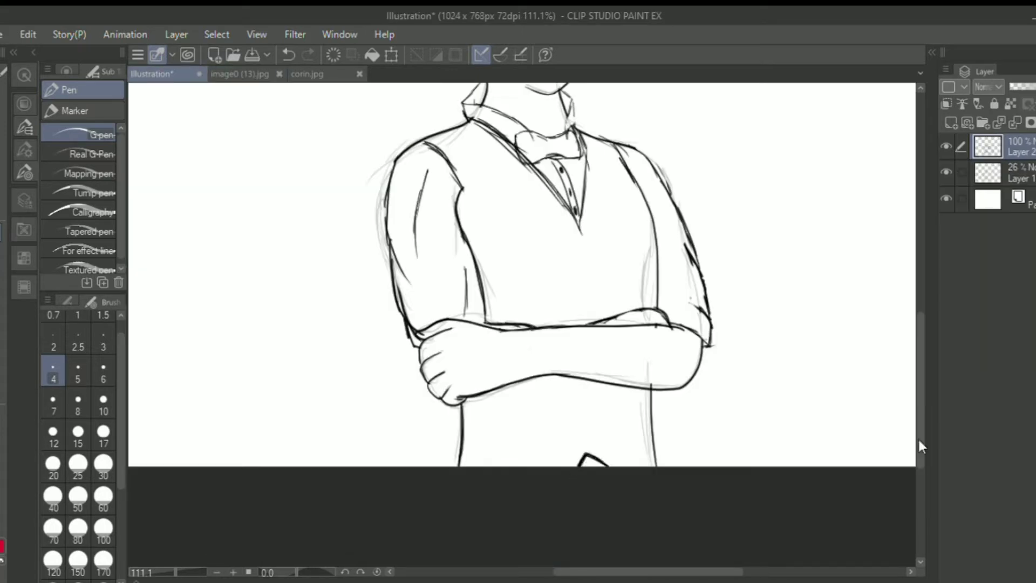
drag(919, 441, 905, 368)
drag(467, 234, 477, 274)
Step: Sketch the innermost long hair strands framing both sides of the face, from the parting down to the chest
click(240, 74)
click(152, 74)
drag(536, 172, 505, 202)
drag(506, 183, 500, 389)
drag(548, 172, 572, 360)
drag(568, 297, 581, 387)
drag(577, 262, 583, 387)
drag(562, 152, 578, 243)
mouse_move(537, 158)
mouse_down()
mouse_move(502, 179)
mouse_move(492, 223)
mouse_up()
drag(492, 246, 495, 399)
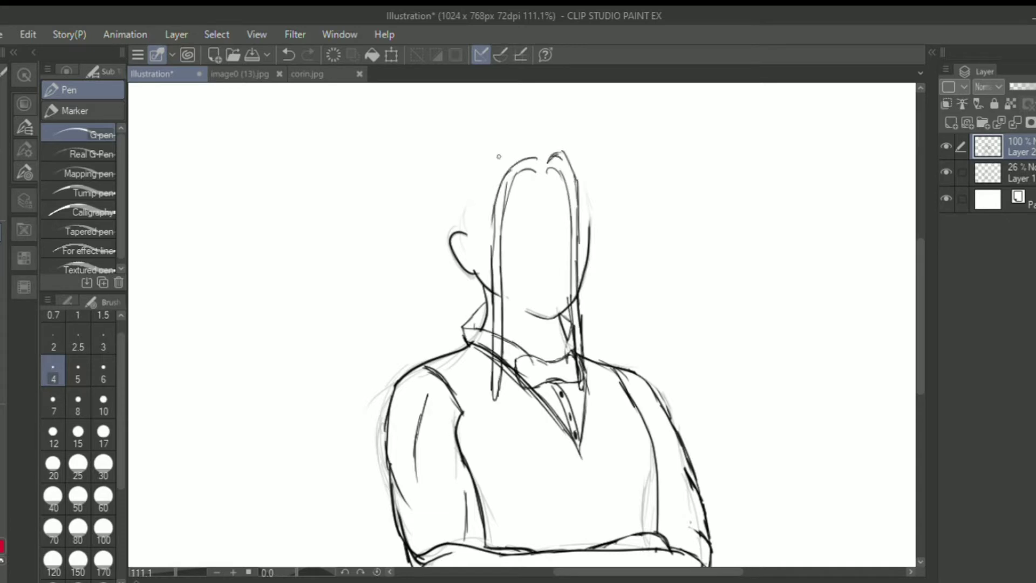
Step: Add a second row of long strands outside the face-framing hair on both sides
drag(534, 149, 490, 404)
mouse_move(560, 146)
mouse_down()
mouse_move(586, 263)
mouse_move(592, 390)
mouse_up()
mouse_move(554, 135)
mouse_down()
mouse_move(599, 386)
mouse_move(482, 401)
mouse_up()
drag(474, 272, 484, 401)
drag(492, 163, 472, 238)
Step: Check both reference images, and sketch the hair sweeping back over the crown and hanging behind the ear
click(316, 75)
click(240, 74)
click(307, 73)
click(152, 74)
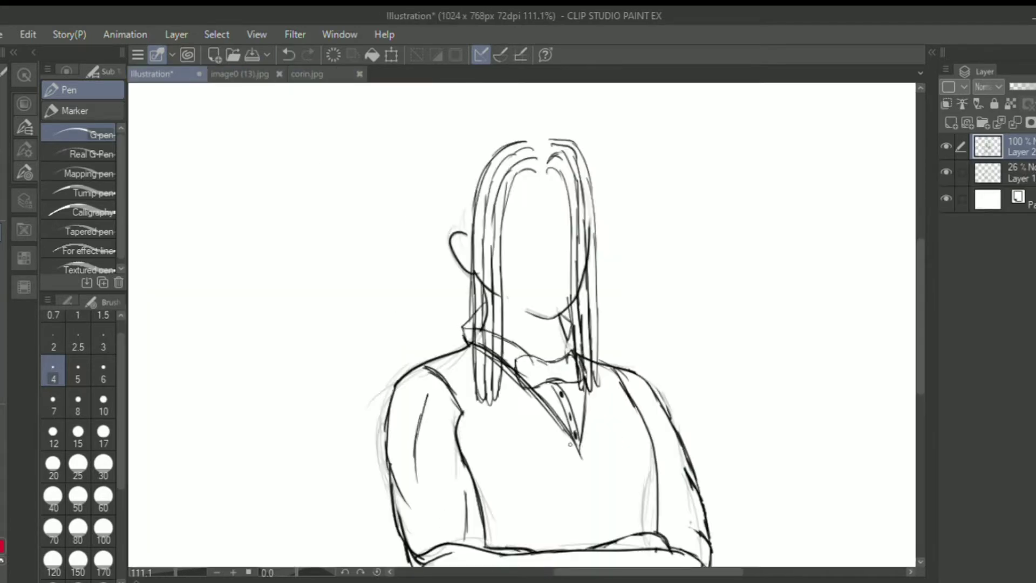
click(240, 75)
click(162, 74)
drag(522, 133, 474, 189)
drag(492, 147, 454, 232)
drag(449, 248, 465, 342)
drag(460, 263, 463, 329)
drag(450, 241, 463, 339)
mouse_move(498, 143)
mouse_down()
mouse_move(454, 230)
mouse_move(468, 237)
mouse_up()
drag(489, 146, 471, 177)
drag(513, 136, 480, 160)
Step: Erase the jaw, neck and collar lines that show through the left-hand hair strands with an enlarged hard eraser
key(e)
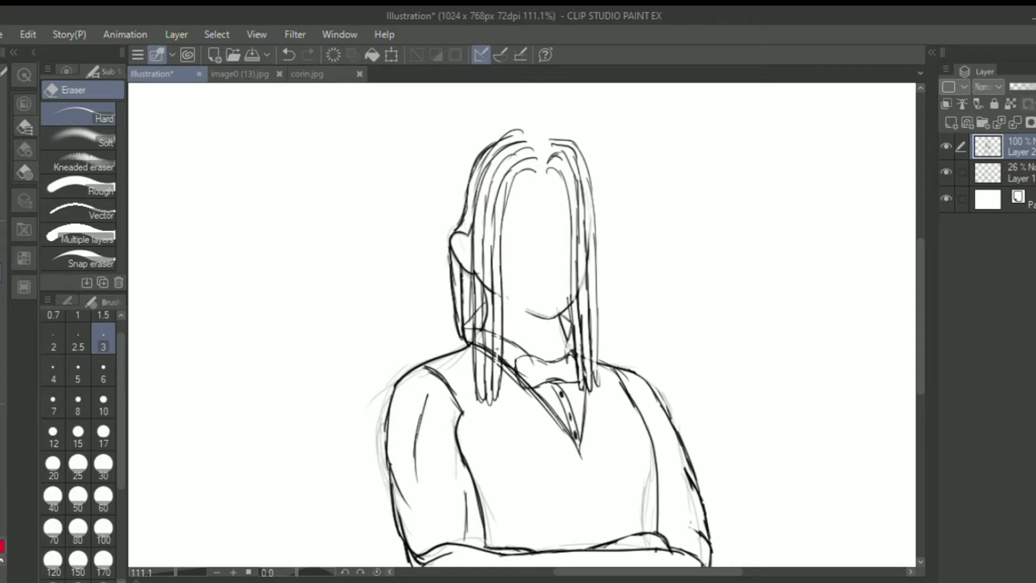
key(bracketright)
key(bracketright)
key(bracketright)
drag(497, 352, 499, 367)
drag(496, 338, 491, 298)
drag(488, 359, 484, 291)
drag(480, 308, 478, 348)
Step: Reinforce the left-hand strands with the G-pen and add outer contour strokes to the right-hand hair
key(p)
drag(482, 254, 484, 353)
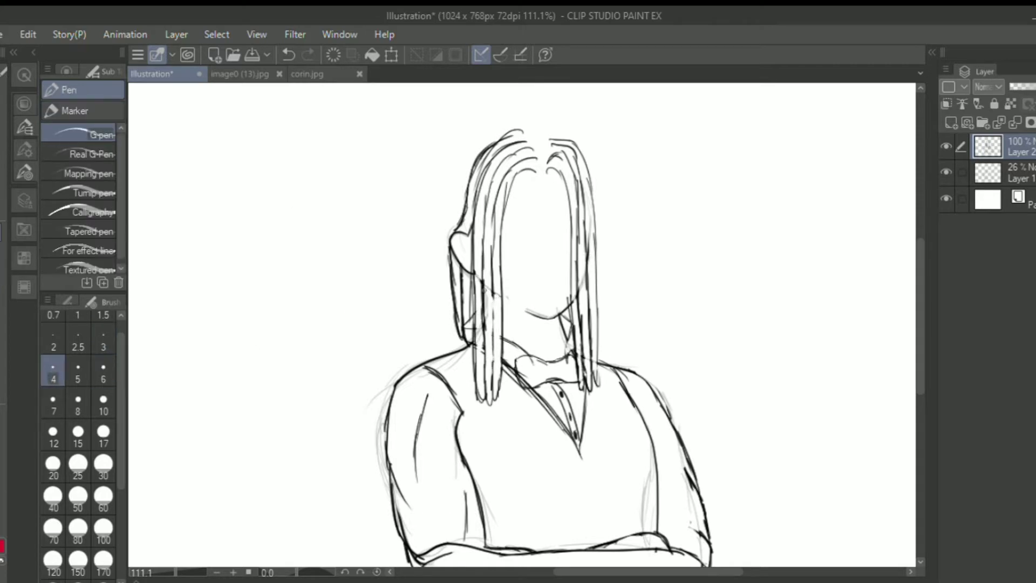
drag(483, 208, 492, 379)
mouse_move(540, 132)
mouse_down()
mouse_move(592, 170)
mouse_move(598, 202)
mouse_up()
drag(594, 370, 598, 386)
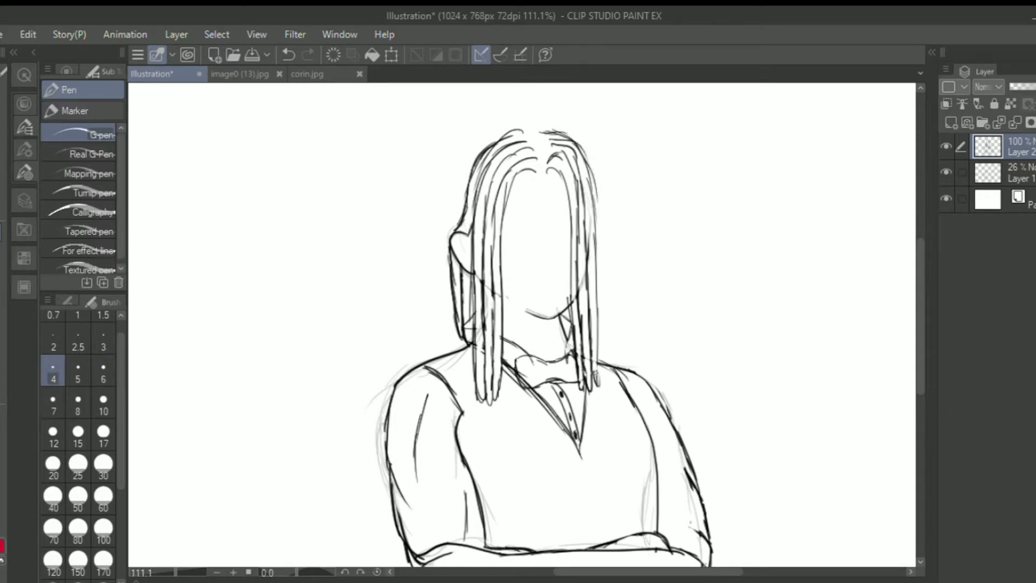
drag(598, 331, 598, 385)
Step: Draw the outer silhouette of the hair across the top of the head and down the back
drag(522, 123, 450, 229)
drag(464, 166, 452, 201)
mouse_move(534, 123)
mouse_down()
mouse_move(580, 145)
mouse_move(437, 341)
mouse_up()
drag(443, 219, 448, 354)
drag(502, 125, 442, 250)
mouse_move(508, 115)
mouse_down()
mouse_move(534, 118)
mouse_move(586, 160)
mouse_up()
drag(582, 149, 591, 169)
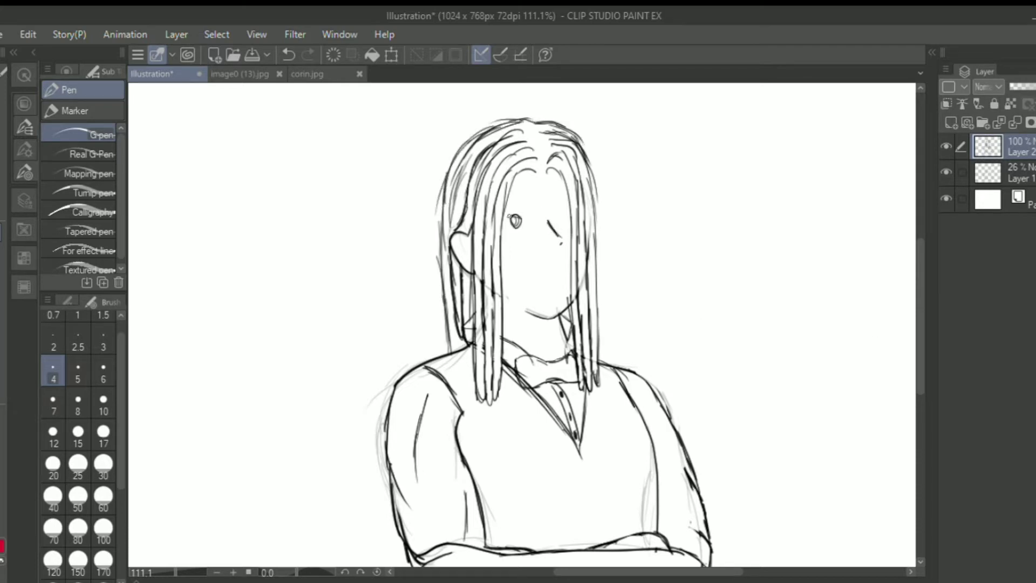
Step: Sketch the eyes, angled eyebrows, nose and mouth, comparing the face with the reference image
drag(509, 216, 522, 219)
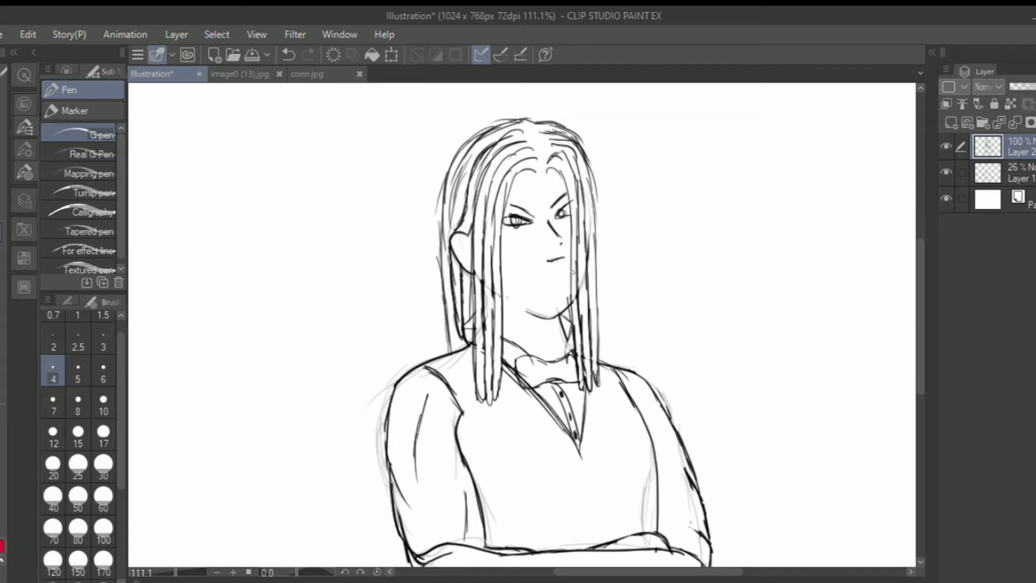
click(240, 74)
click(173, 74)
Step: Select the facial features with the selection pen and transform them to adjust their placement on the face
key(m)
mouse_move(505, 216)
mouse_down()
mouse_move(526, 224)
mouse_move(518, 226)
mouse_move(546, 260)
mouse_up()
key(ctrl+t)
click(492, 267)
key(ctrl+d)
key(p)
key(m)
key(ctrl+t)
key(Return)
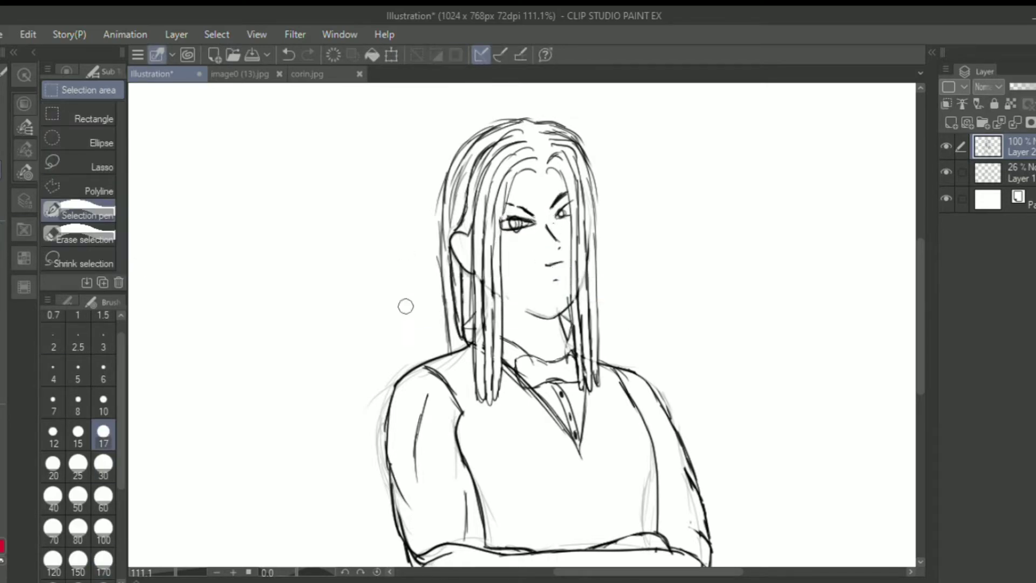
Step: Add the inner ear detail and draw short band lines across the front hair strands, following the reference image
key(p)
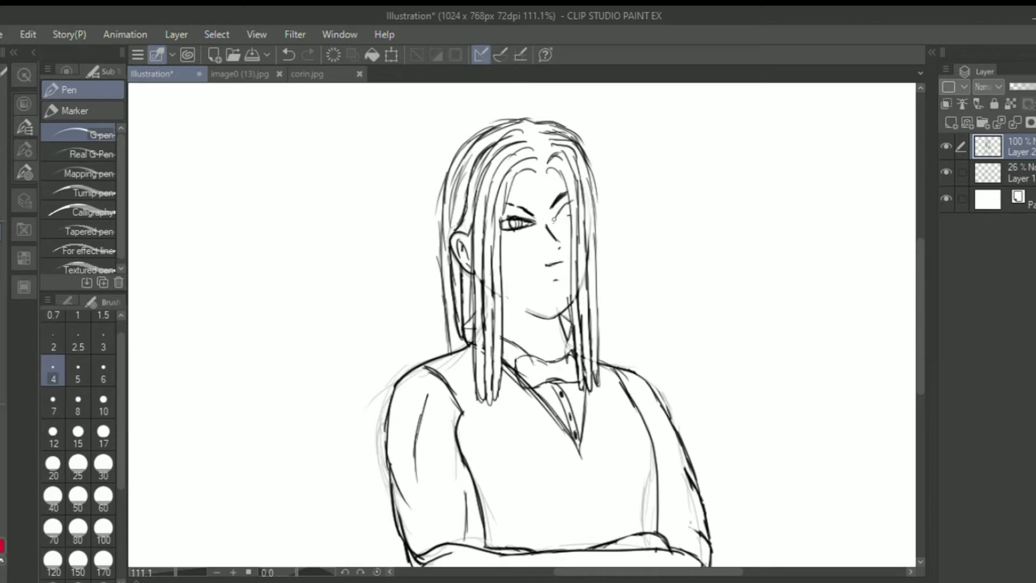
drag(493, 373, 502, 373)
drag(493, 365, 505, 366)
click(239, 74)
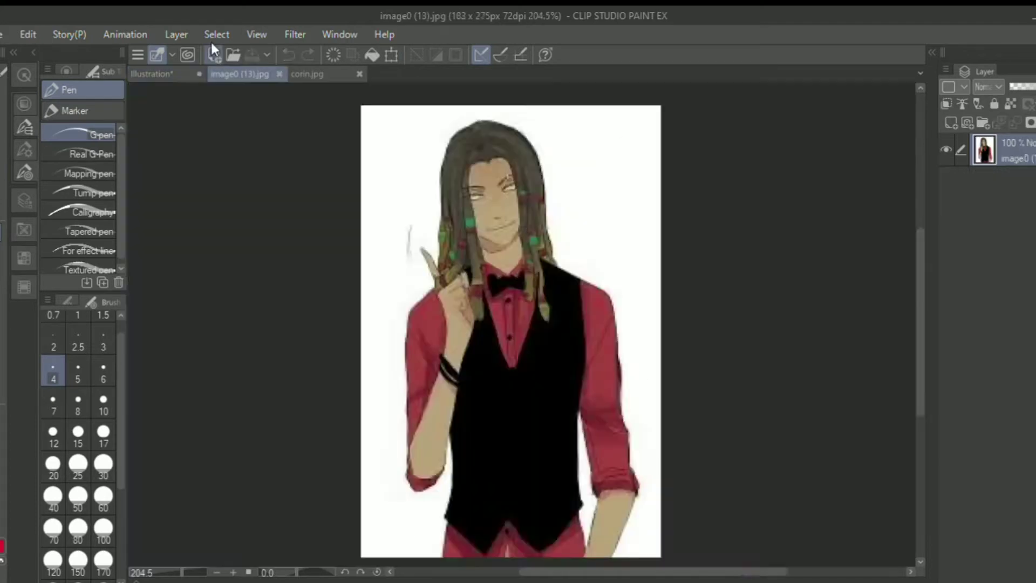
click(167, 74)
drag(577, 369, 584, 371)
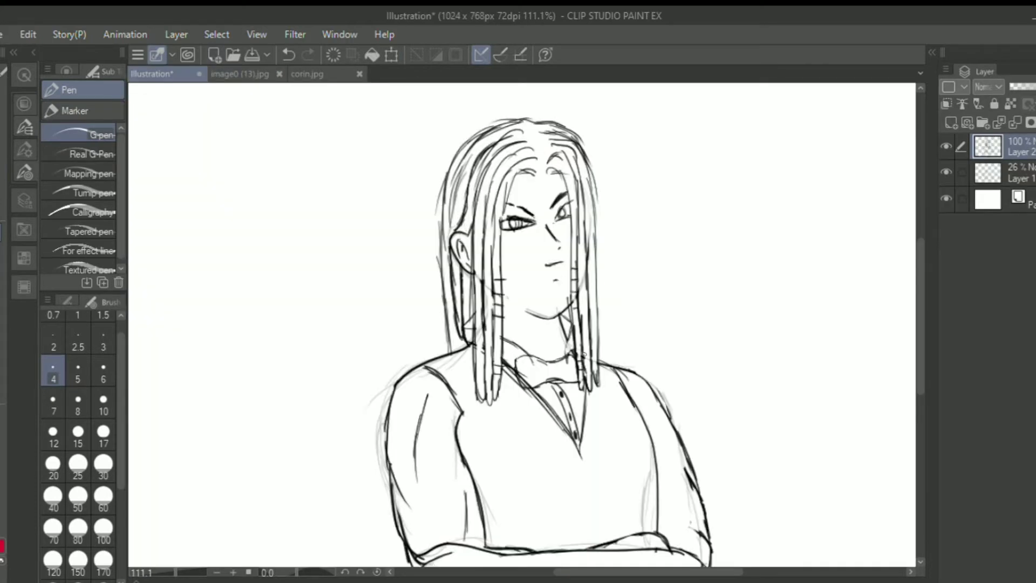
Step: Draw further hair bands across the outer strands on both sides of the face, following the reference image
key(ctrl+Tab)
key(ctrl+shift+Tab)
drag(586, 247, 597, 247)
click(243, 74)
mouse_move(587, 252)
mouse_down()
mouse_move(596, 251)
mouse_move(587, 271)
mouse_up()
click(168, 74)
drag(578, 279, 587, 277)
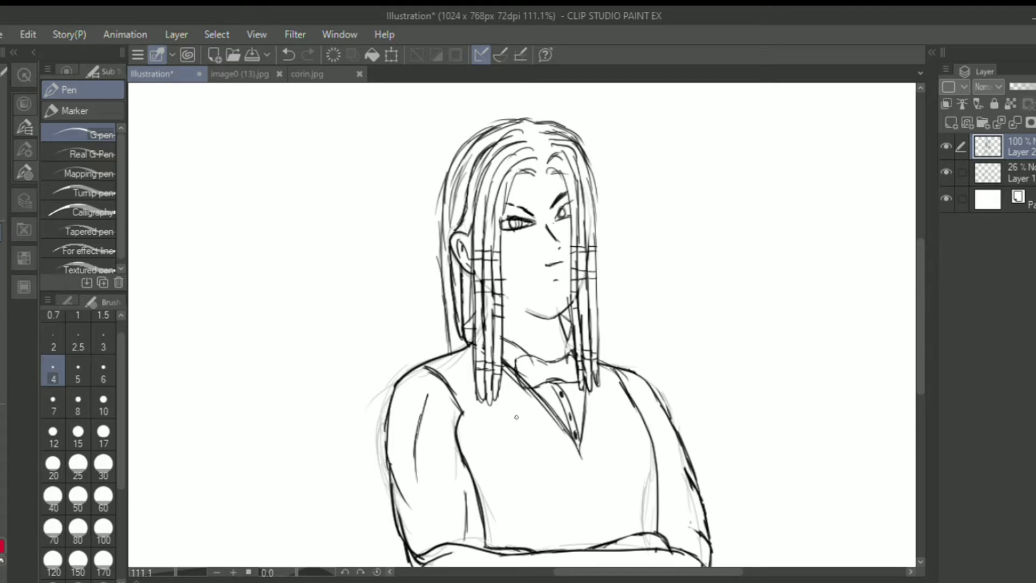
Step: Darken the outer contour of the back hair and sketch two neck lines above the bow tie
drag(518, 122, 448, 237)
drag(451, 207, 448, 276)
click(3, 92)
drag(677, 400, 545, 401)
drag(669, 450, 799, 448)
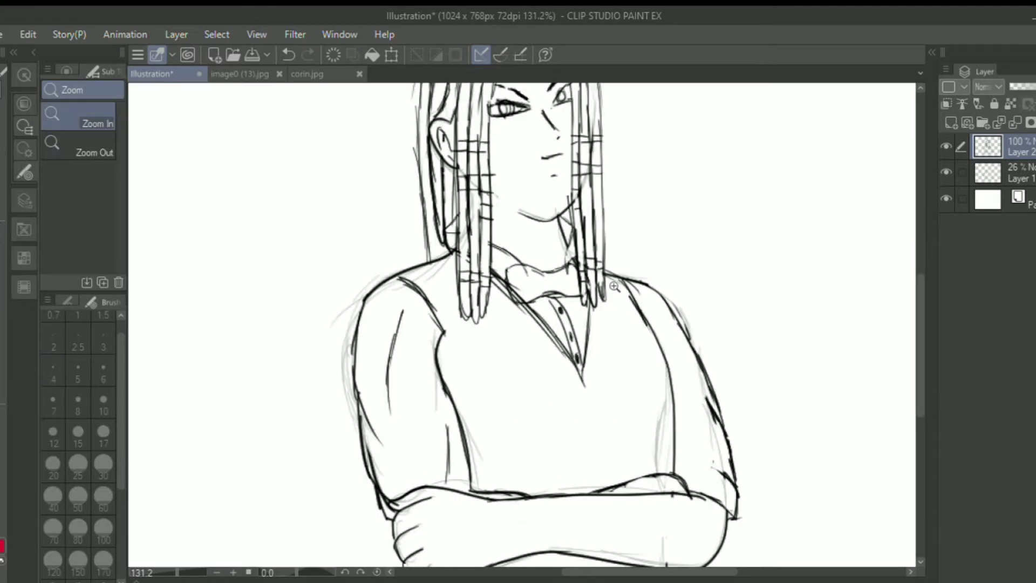
click(2, 232)
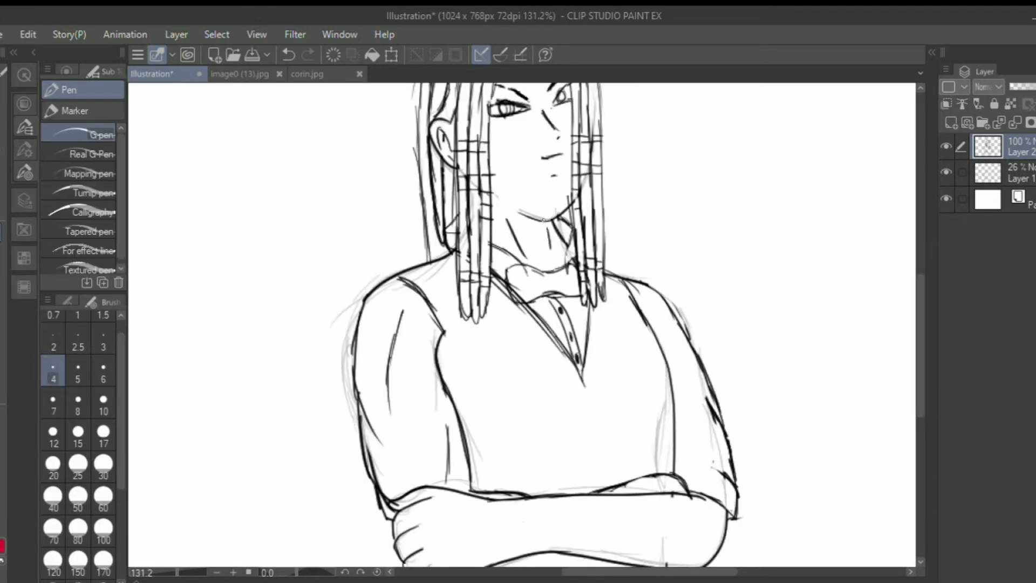
Step: Draw the iris of the right-hand eye and darken the iris of the left-hand eye
click(3, 93)
drag(707, 361, 609, 360)
drag(680, 558, 842, 557)
click(1, 232)
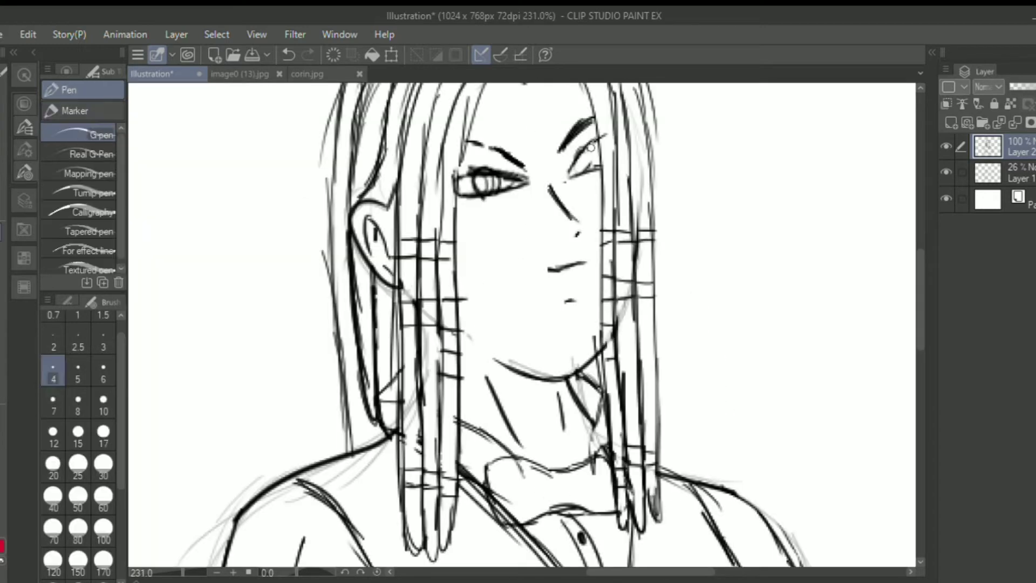
drag(585, 150, 575, 173)
drag(591, 152, 582, 175)
drag(496, 177, 486, 196)
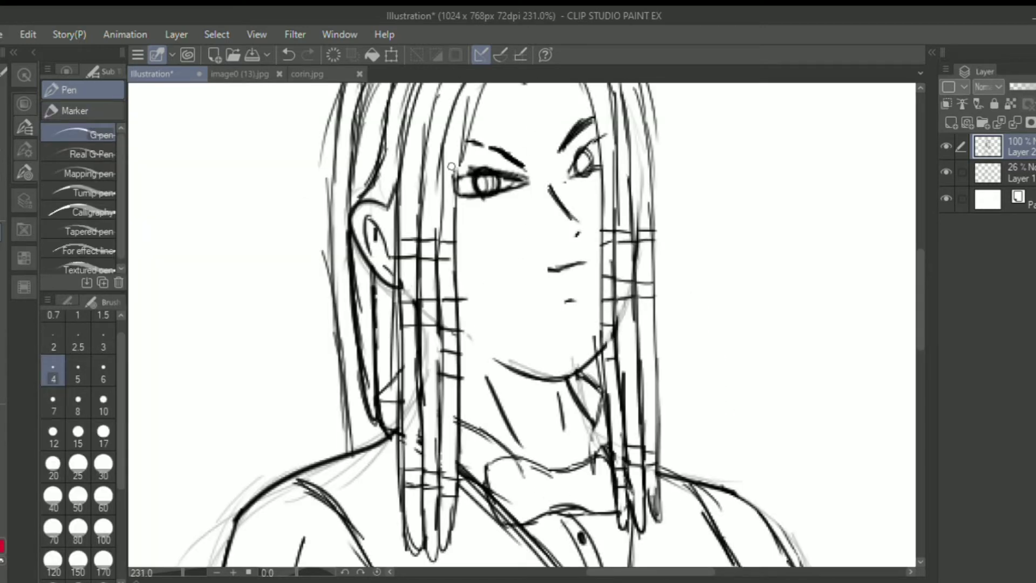
Step: Remove the existing mouth line and redraw the mouth as a short, slightly curved stroke
key(ctrl+space)
drag(639, 354, 537, 350)
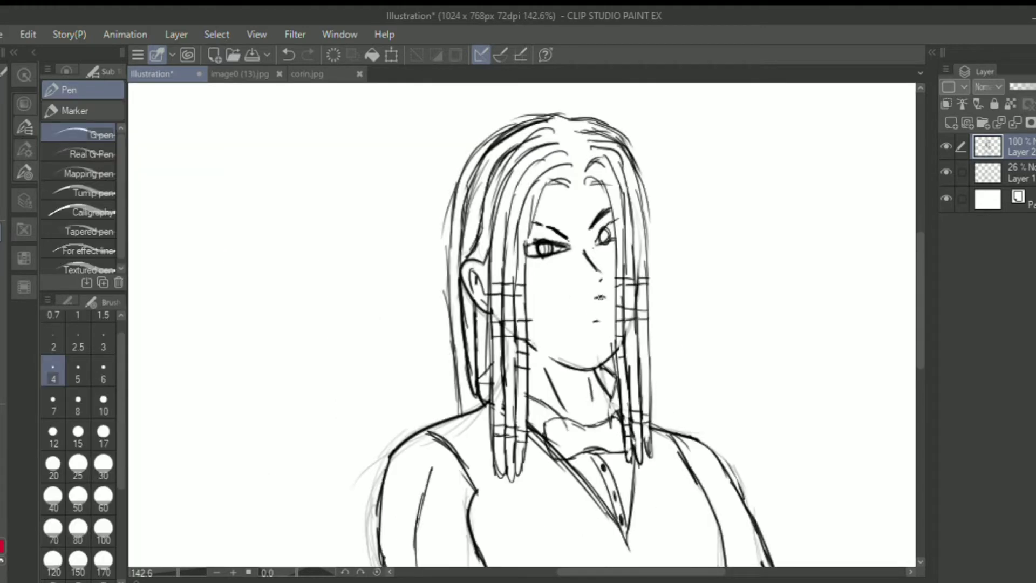
click(3, 92)
mouse_move(682, 337)
mouse_down()
mouse_move(475, 346)
mouse_move(906, 335)
mouse_up()
key(ctrl+z)
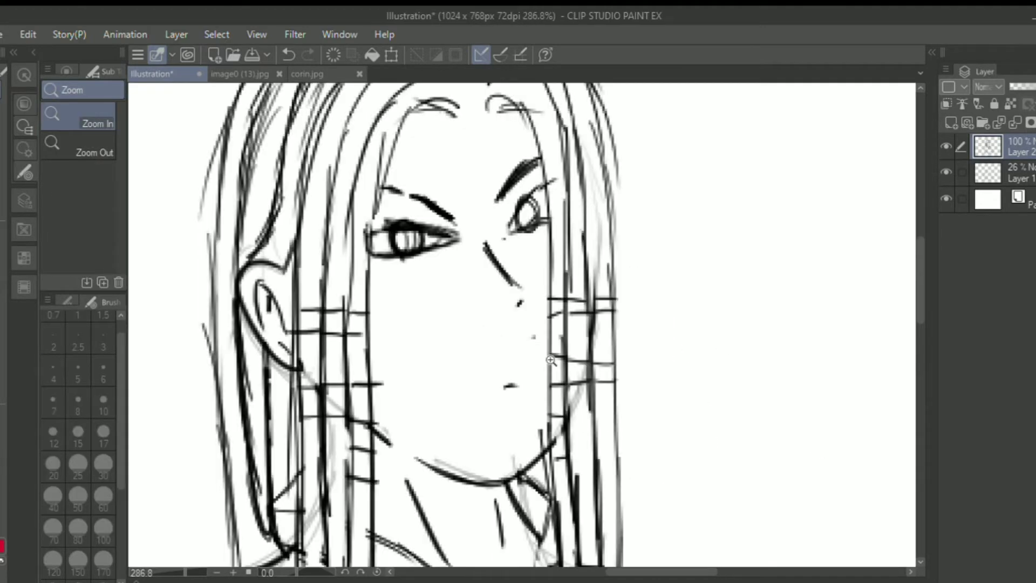
mouse_move(526, 339)
mouse_down()
mouse_move(480, 345)
mouse_move(514, 346)
mouse_up()
key(ctrl+z)
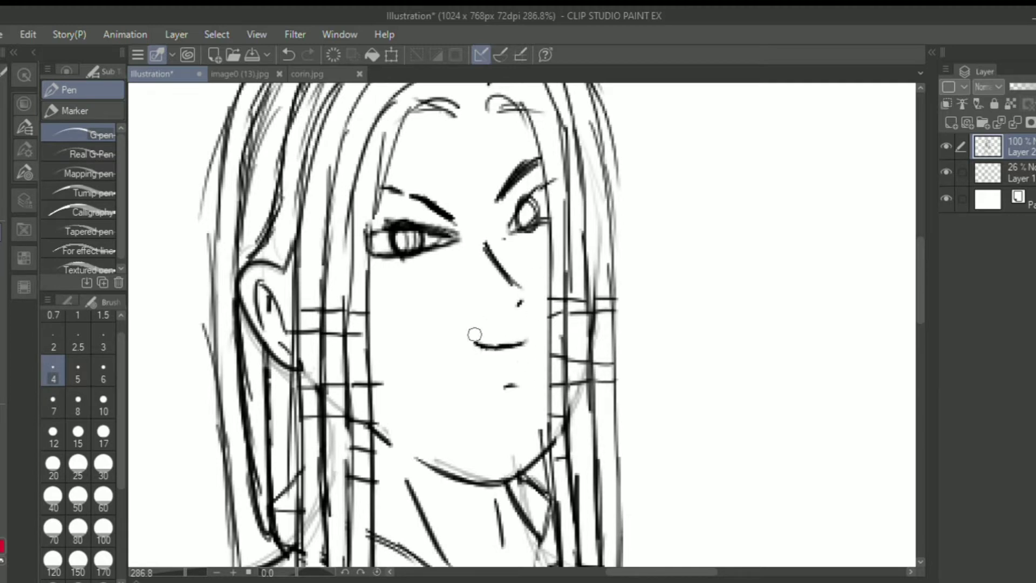
Step: Redraw the left-hand side edge of the vest with a bolder line from the armhole to the forearm
key(ctrl+space)
drag(477, 295, 292, 302)
drag(432, 389, 541, 217)
drag(461, 302, 469, 389)
drag(469, 364, 489, 464)
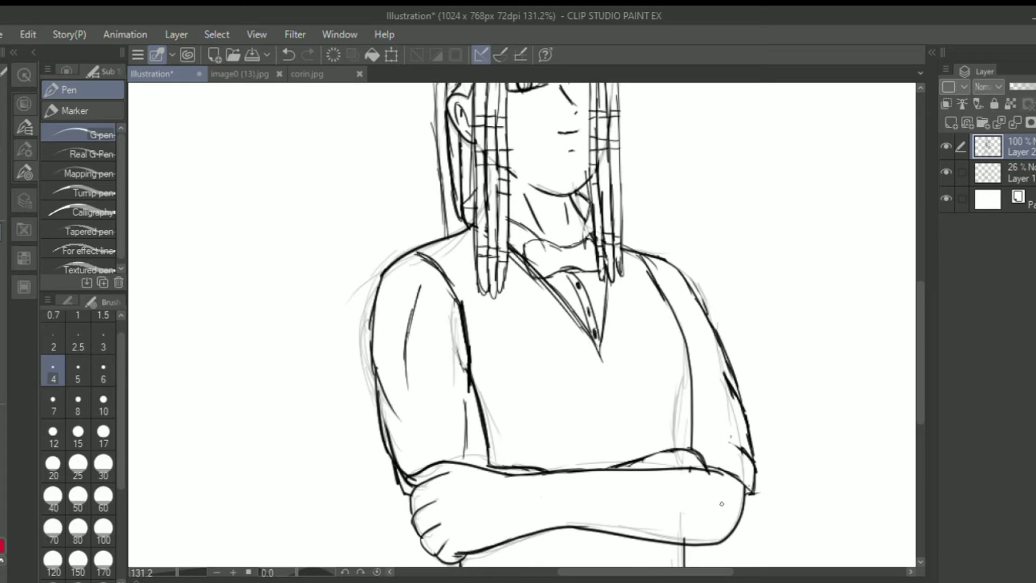
Step: Crop the canvas around the figure to a 466 x 667 px portrait format
key(ctrl+space)
drag(628, 405, 465, 404)
click(28, 34)
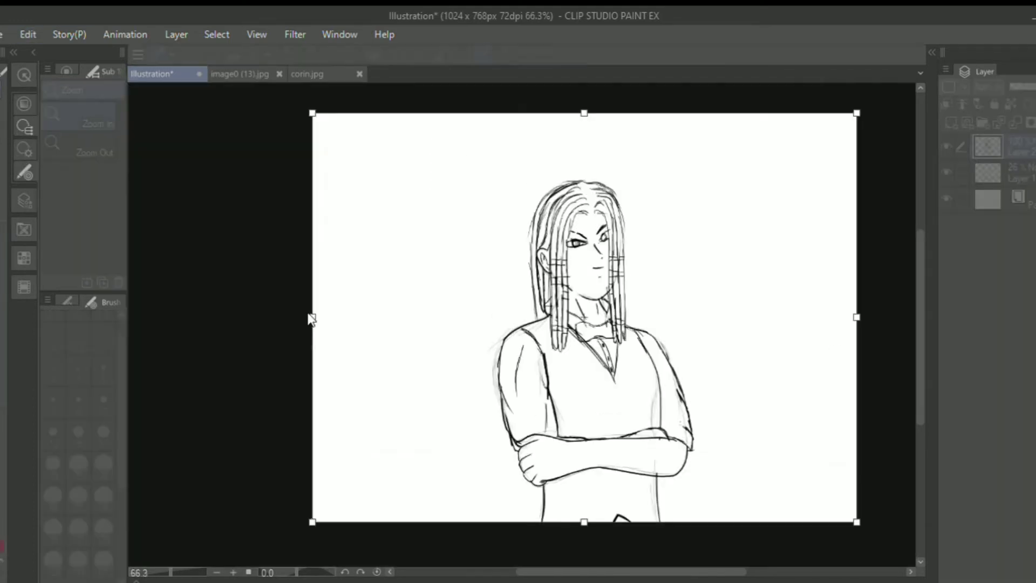
drag(313, 319, 476, 426)
drag(593, 345, 546, 345)
drag(683, 288, 649, 286)
drag(775, 319, 720, 318)
drag(393, 321, 471, 331)
key(Return)
click(28, 34)
drag(525, 168, 525, 222)
key(Return)
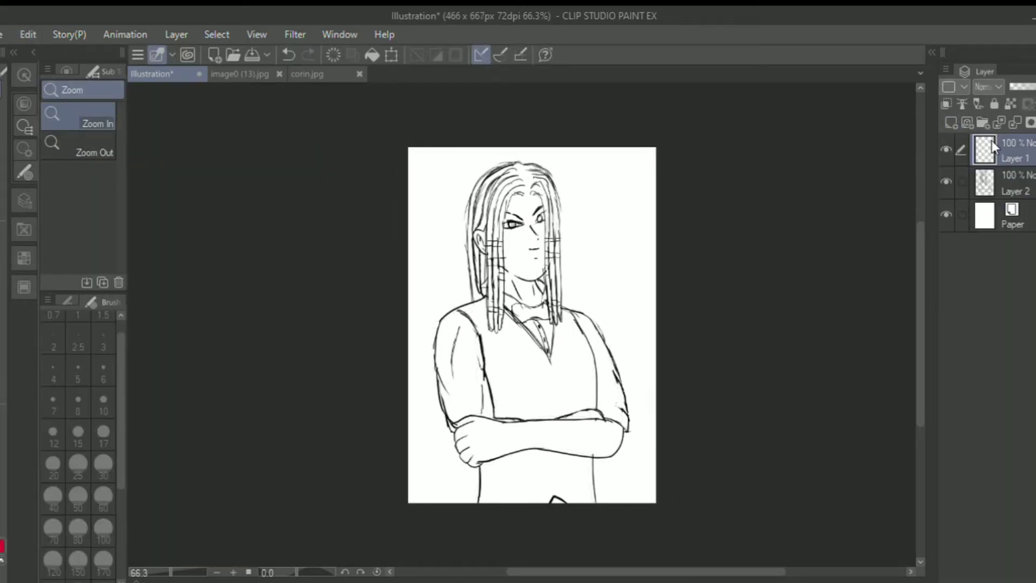
Step: Lower the opacity of Layer 2 to 15 % and make Layer 1 the active layer
click(971, 182)
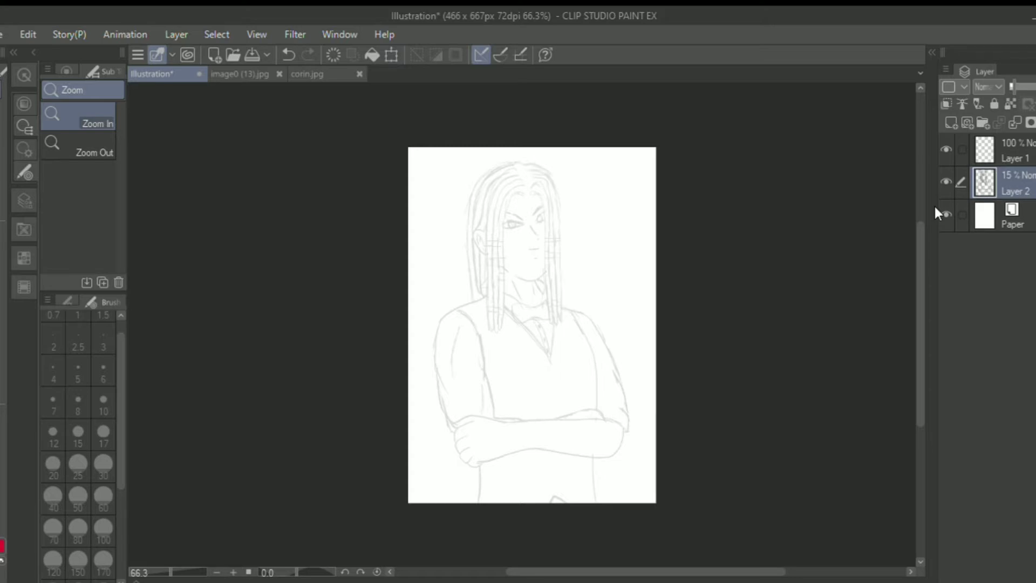
scroll(521, 238, up, 5)
click(1008, 148)
Step: Ink the nose and jawline over the faded sketch with the G-pen
scroll(521, 270, up, 2)
key(p)
drag(515, 276, 533, 305)
scroll(522, 263, down, 3)
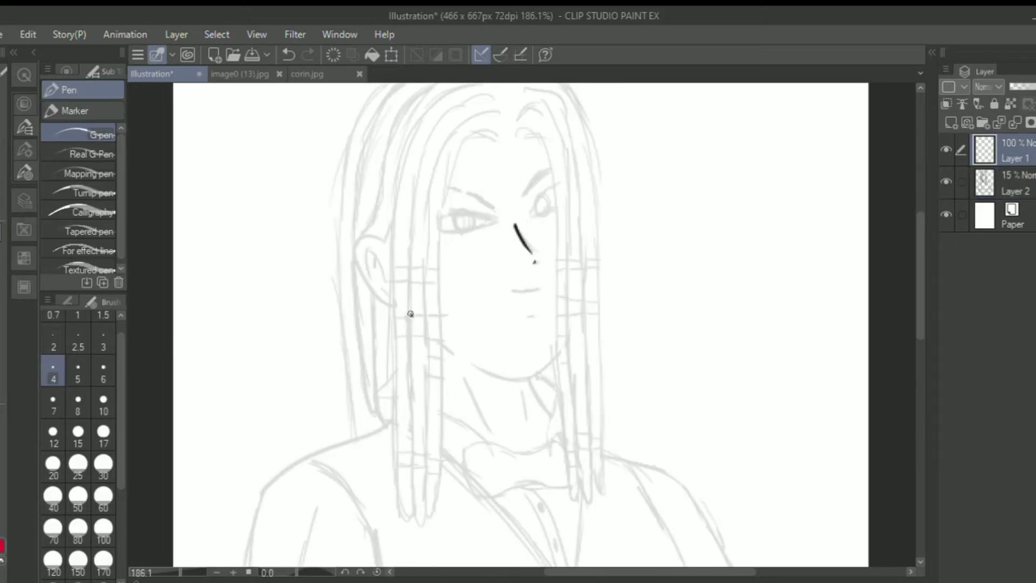
mouse_move(403, 303)
mouse_down()
mouse_move(453, 354)
mouse_move(573, 335)
mouse_move(591, 198)
mouse_up()
key(ctrl+z)
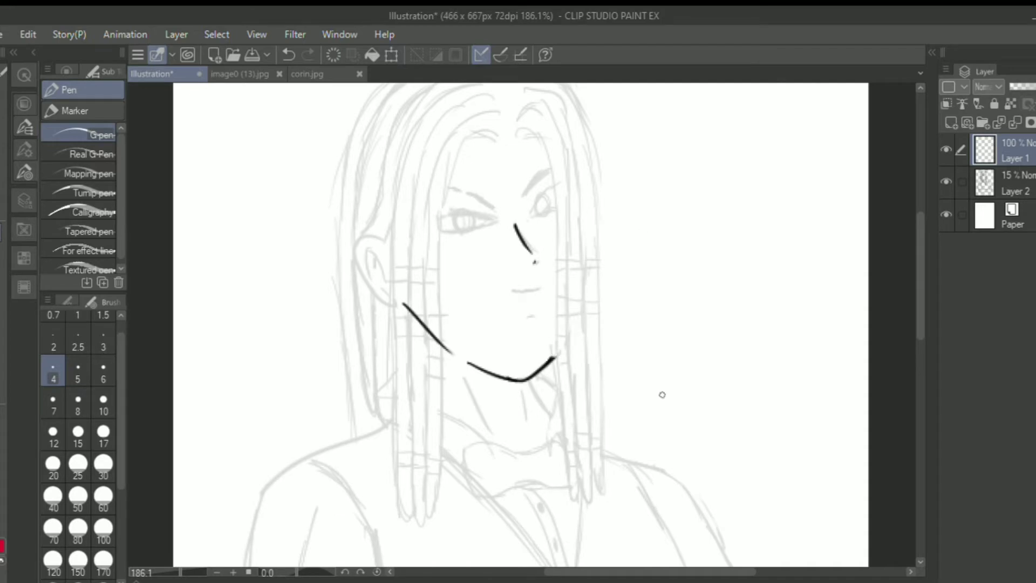
mouse_move(548, 360)
mouse_down()
mouse_move(576, 330)
mouse_move(595, 257)
mouse_up()
drag(586, 300, 599, 241)
drag(541, 287, 524, 288)
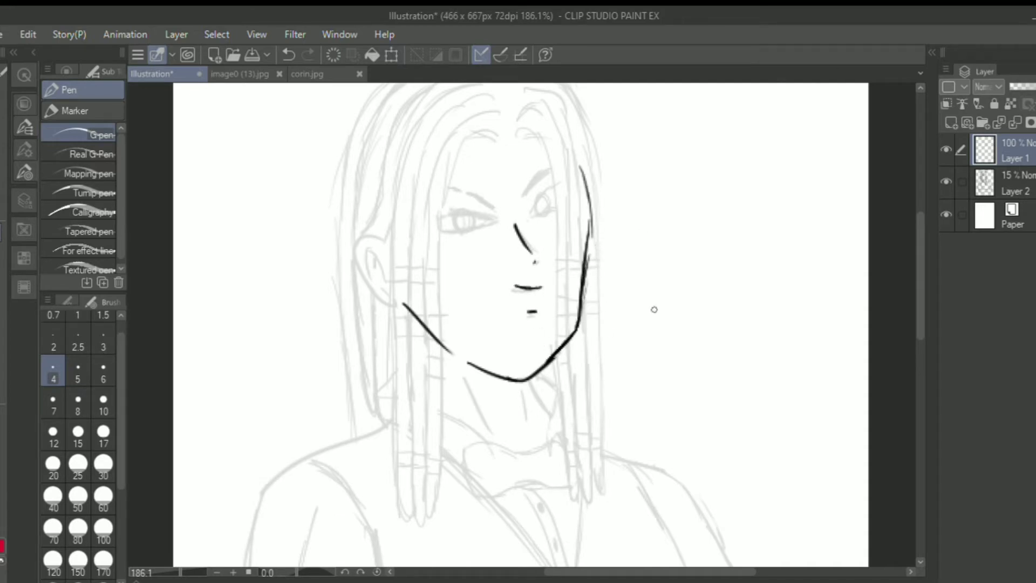
Step: Clear the ink from Layer 1 and redraw the chin and both sides of the jaw with the Curve tool at size 3
key(Delete)
key(u)
click(54, 372)
mouse_move(472, 363)
mouse_down()
mouse_move(551, 368)
mouse_move(558, 349)
mouse_up()
key(ctrl+z)
click(103, 340)
mouse_move(497, 374)
mouse_down()
mouse_move(562, 347)
mouse_move(579, 321)
mouse_move(535, 375)
mouse_move(473, 360)
mouse_up()
key(ctrl+z)
click(529, 384)
click(487, 373)
drag(578, 324, 589, 223)
click(588, 280)
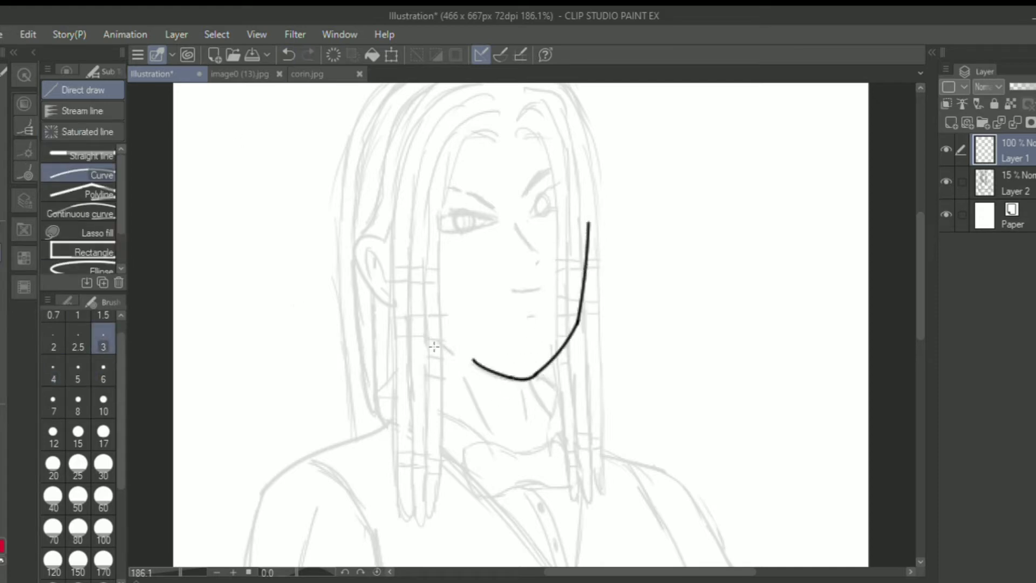
drag(400, 295, 464, 356)
click(396, 317)
Step: Ink the mouth and the nose over the sketch with the G-pen
key(p)
drag(512, 292, 539, 290)
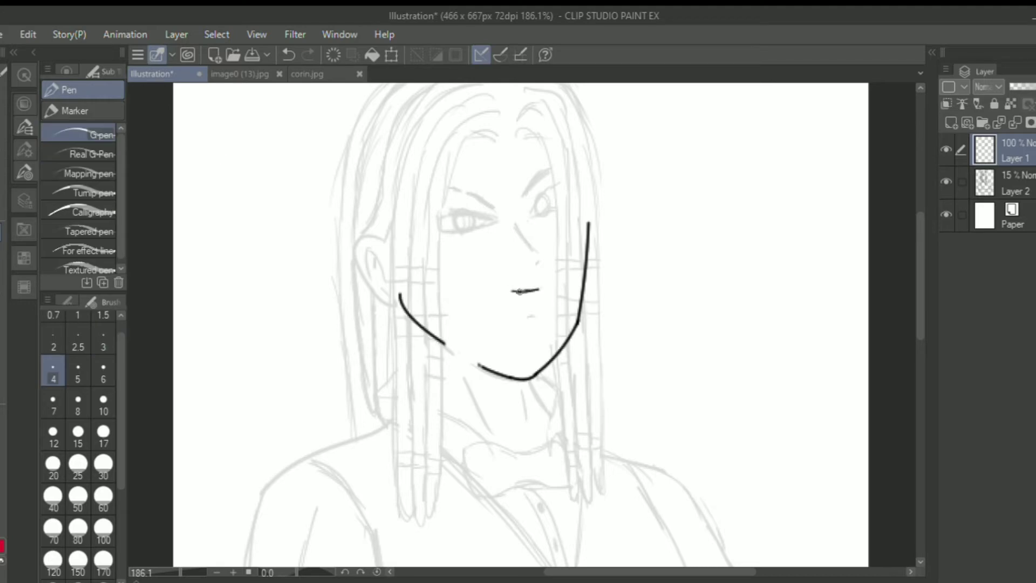
drag(515, 224, 533, 251)
Step: Ink the neck lines below the chin with the Curve tool
key(ctrl+space)
drag(576, 333, 545, 335)
key(u)
drag(540, 371, 555, 402)
mouse_move(453, 330)
mouse_down()
mouse_move(449, 390)
mouse_move(507, 416)
mouse_up()
drag(529, 378, 537, 406)
Step: Ink the innermost hair curves framing both sides of the face, from the parting down to the strand tips
mouse_move(507, 168)
mouse_down()
mouse_move(465, 263)
mouse_move(465, 456)
mouse_up()
click(470, 165)
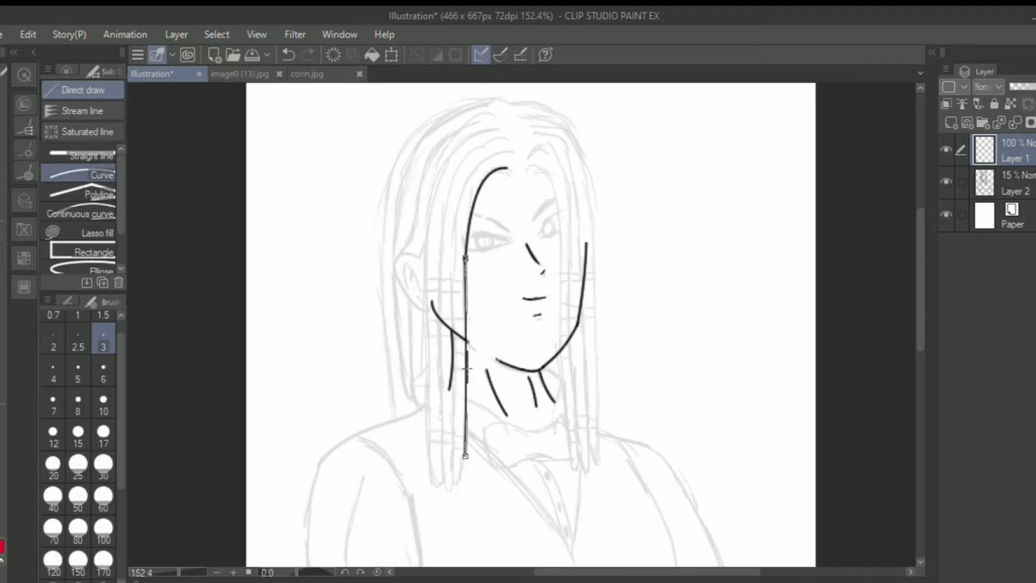
click(463, 463)
mouse_move(528, 171)
mouse_down()
mouse_move(563, 268)
mouse_move(571, 469)
mouse_up()
click(557, 144)
click(558, 335)
click(573, 464)
Step: Ink the second curve of the right-hand front strand from the parting and close its rounded tip
drag(527, 152, 577, 443)
click(551, 137)
click(575, 210)
click(573, 367)
drag(577, 439, 572, 468)
click(578, 474)
Step: Ink the remaining left-hand front strands with curves from the parting down to their rounded tips
drag(507, 151, 438, 252)
click(442, 432)
click(288, 55)
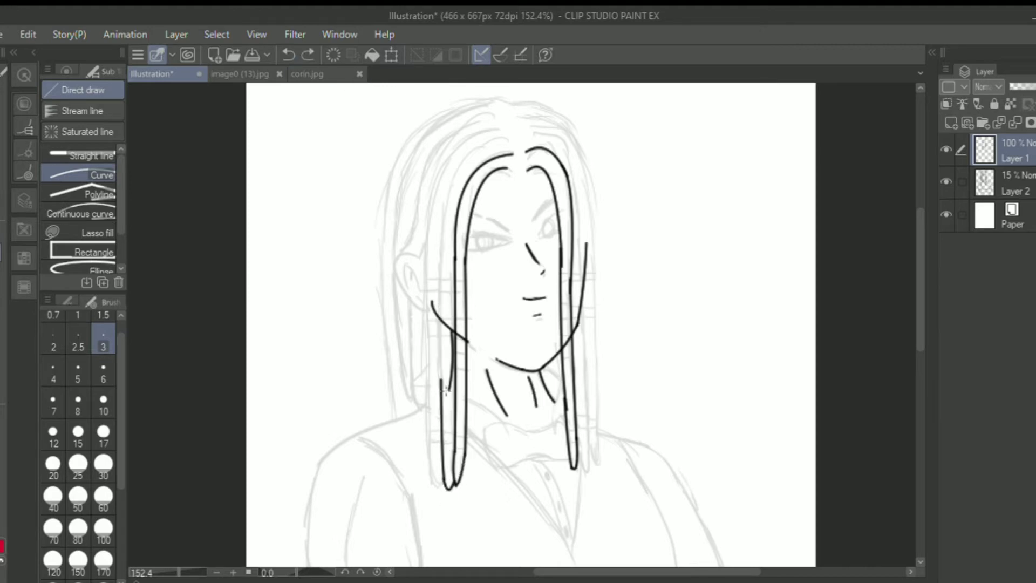
click(439, 316)
mouse_move(441, 382)
mouse_down()
mouse_move(438, 248)
mouse_move(507, 139)
mouse_move(463, 149)
mouse_move(426, 237)
mouse_up()
click(289, 54)
click(442, 149)
click(566, 346)
click(436, 165)
drag(426, 233, 428, 393)
mouse_move(428, 390)
mouse_down()
mouse_move(431, 471)
mouse_move(444, 482)
mouse_up()
Step: Ink the outer right-hand strands with their tips and the curved hair lines across that side of the crown
mouse_move(576, 436)
mouse_down()
mouse_move(589, 470)
mouse_move(564, 156)
mouse_move(526, 135)
mouse_move(597, 465)
mouse_up()
mouse_move(598, 465)
mouse_down()
mouse_move(594, 302)
mouse_move(566, 130)
mouse_up()
click(592, 162)
click(549, 121)
drag(526, 118, 588, 173)
click(577, 121)
Step: Ink the ear and the hair line above it, and erase the face and neck lines that cross the front strands
mouse_move(402, 251)
mouse_down()
mouse_move(419, 204)
mouse_move(494, 118)
mouse_move(425, 246)
mouse_move(424, 303)
mouse_up()
click(418, 232)
click(430, 128)
click(2, 236)
key(e)
Step: Ink the shirt collar's front edges and the bow tie with the G-pen
key(p)
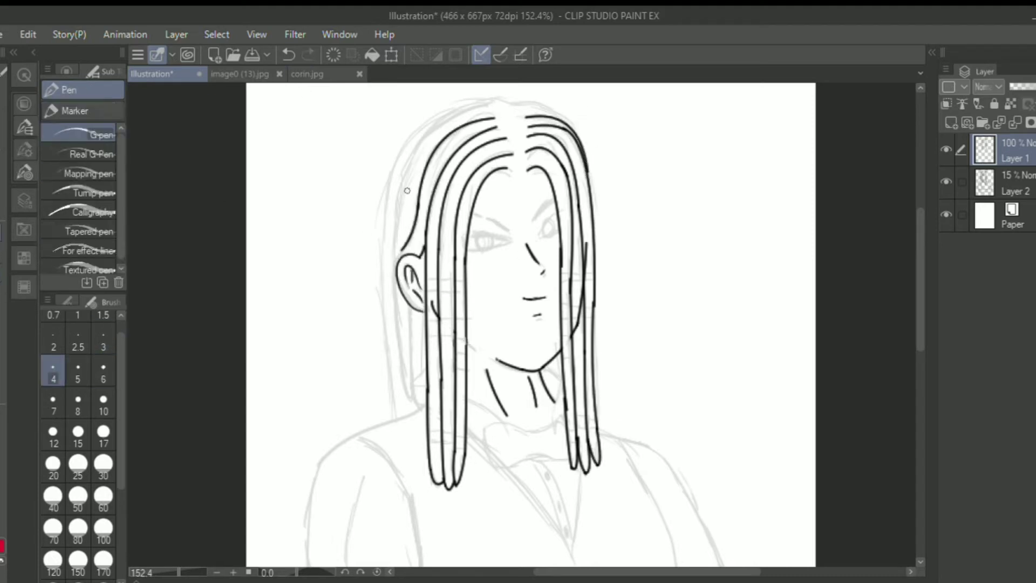
scroll(553, 366, down, 3)
drag(546, 301, 565, 362)
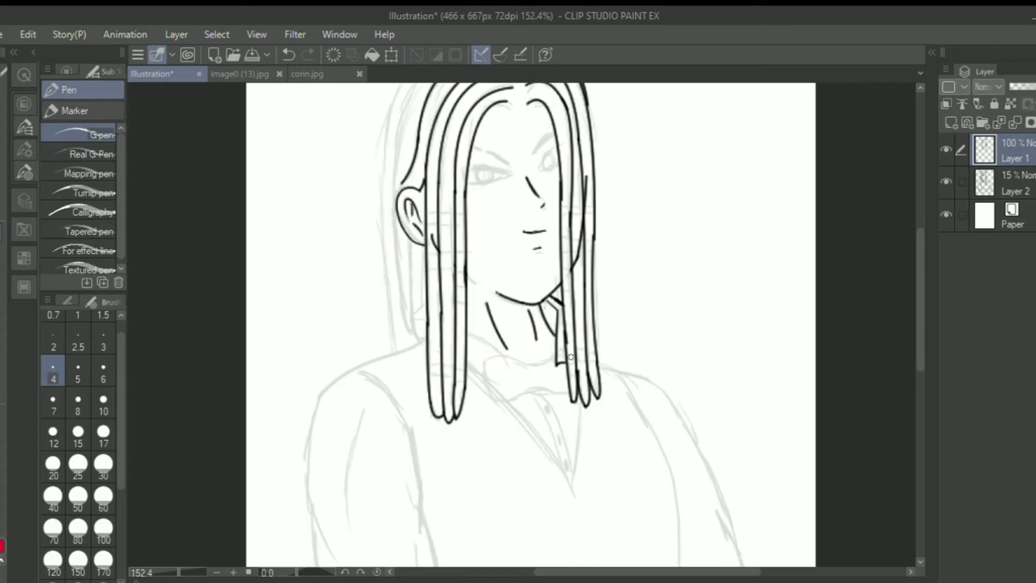
mouse_move(466, 317)
mouse_down()
mouse_move(479, 365)
mouse_move(565, 360)
mouse_move(531, 390)
mouse_up()
drag(565, 361, 532, 388)
drag(542, 367, 545, 388)
Step: Ink the vest's V-neckline with the buttoned shirt front, and the collar's back edge behind the left-hand strands
drag(468, 364, 484, 381)
mouse_move(509, 402)
mouse_down()
mouse_move(581, 403)
mouse_move(567, 476)
mouse_up()
drag(541, 384, 574, 467)
drag(427, 330, 429, 285)
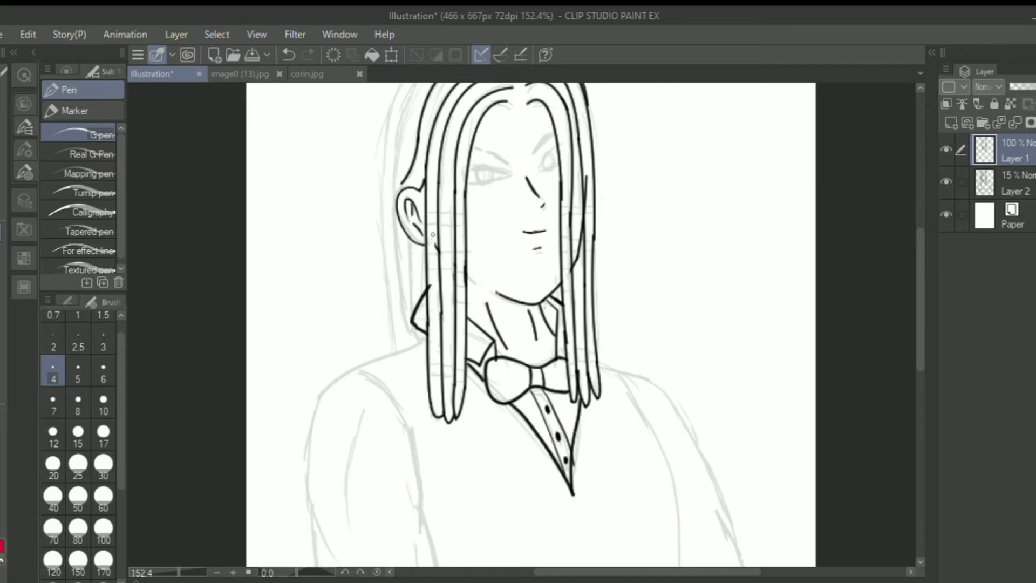
Step: Ink the left-hand shoulder with its upper sleeve outline and both armhole edges of the vest down to the forearm
scroll(539, 323, down, 3)
mouse_move(426, 166)
mouse_down()
mouse_move(330, 219)
mouse_move(324, 360)
mouse_up()
drag(371, 204, 446, 447)
drag(598, 192, 679, 429)
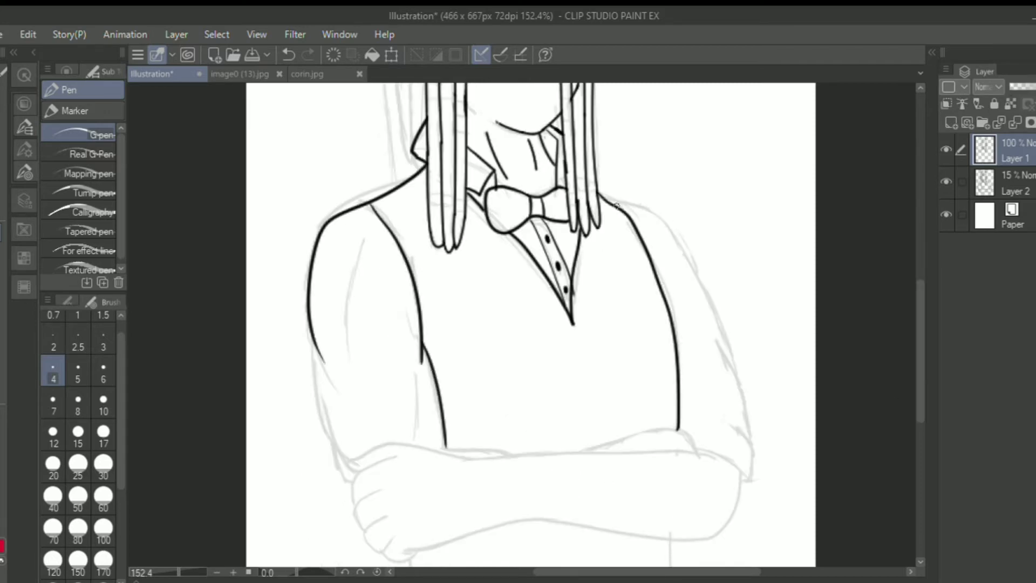
Step: Ink the left-hand sleeve's inner folds and its lower outline down to the hand
drag(369, 235, 356, 390)
drag(419, 366, 418, 434)
drag(317, 342, 356, 411)
drag(318, 356, 357, 489)
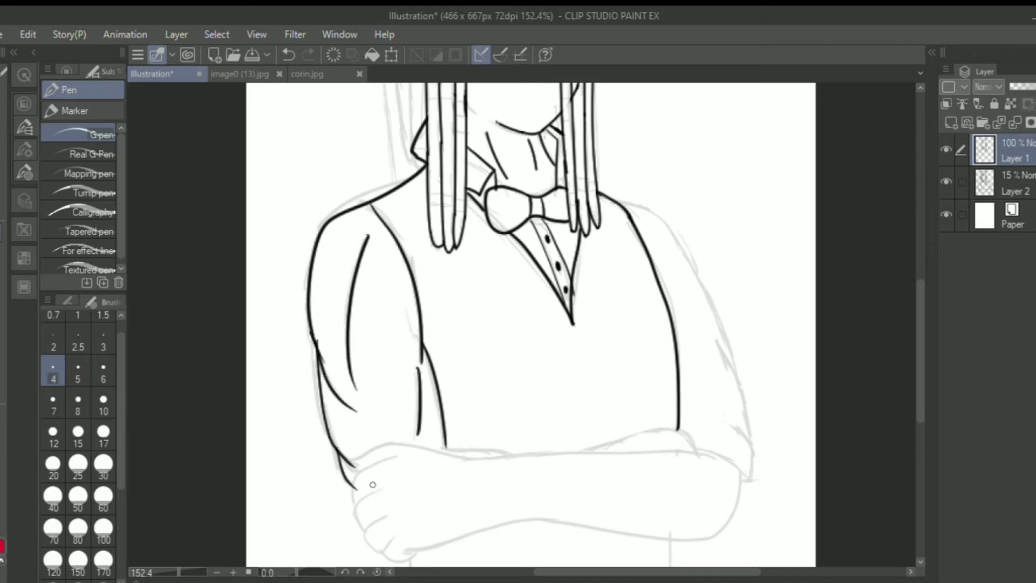
Step: Ink the right-hand sleeve's outline with its folds, and extend the vest's right-hand side down to the canvas edge
drag(616, 201, 700, 300)
drag(689, 261, 745, 438)
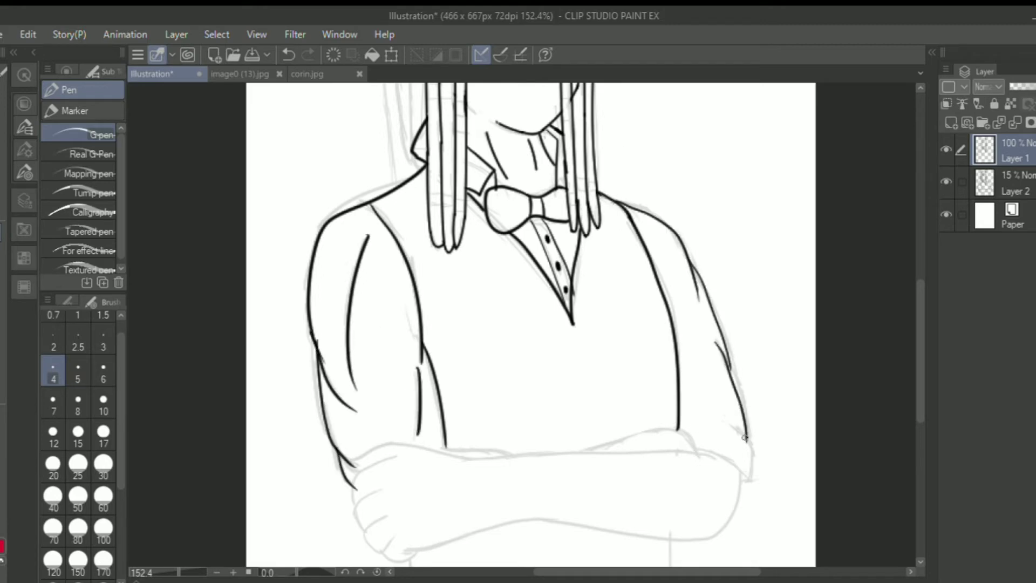
scroll(446, 447, down, 3)
drag(678, 278, 674, 502)
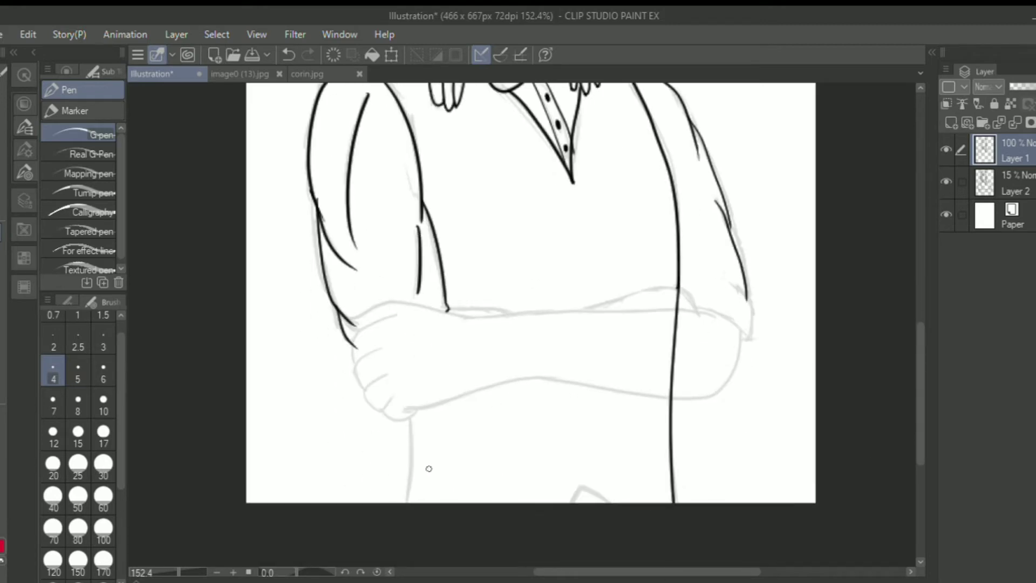
Step: Ink the hand with its fingers and the adjoining wrist edges with the G-pen at size 3
scroll(114, 438, up, 1)
click(103, 359)
mouse_move(471, 316)
mouse_down()
mouse_move(419, 308)
mouse_move(359, 329)
mouse_move(354, 367)
mouse_up()
mouse_move(385, 346)
mouse_down()
mouse_move(374, 351)
mouse_move(366, 392)
mouse_up()
drag(386, 376, 387, 412)
mouse_move(400, 418)
mouse_down()
mouse_move(502, 377)
mouse_move(486, 382)
mouse_up()
click(288, 55)
click(289, 54)
click(288, 55)
Step: Ink the right-hand rolled cuff with the G-pen and the forearm's top edge with size 3 curves
mouse_move(732, 286)
mouse_down()
mouse_move(744, 341)
mouse_move(698, 308)
mouse_up()
mouse_move(699, 313)
mouse_down()
mouse_move(661, 289)
mouse_move(588, 312)
mouse_up()
click(1, 252)
click(101, 359)
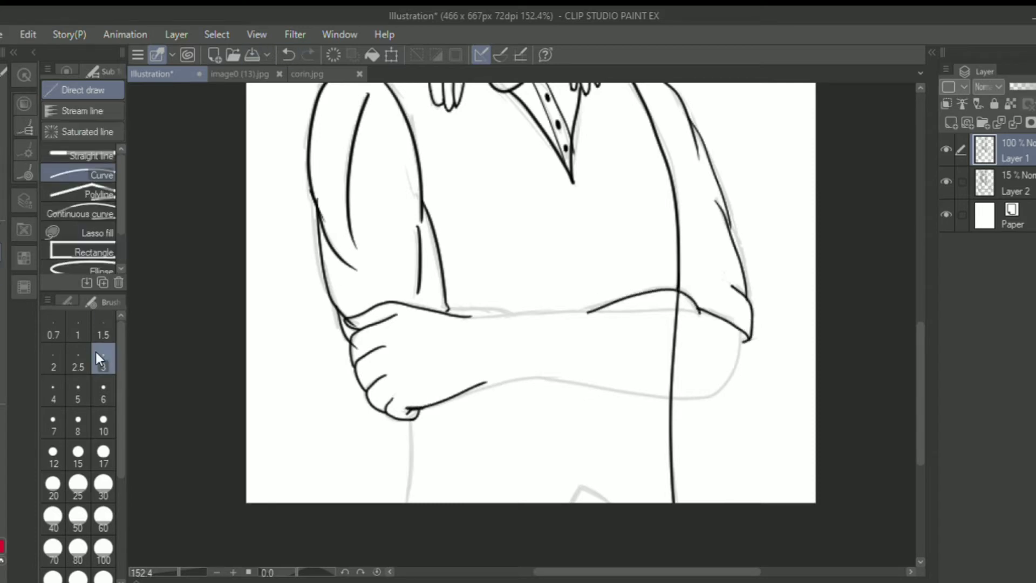
drag(463, 318, 704, 312)
click(502, 318)
click(620, 307)
Step: Ink the forearm's lower edge from the wrist around the elbow up to the cuff with the Curve tool
drag(471, 388, 580, 384)
click(527, 371)
click(289, 54)
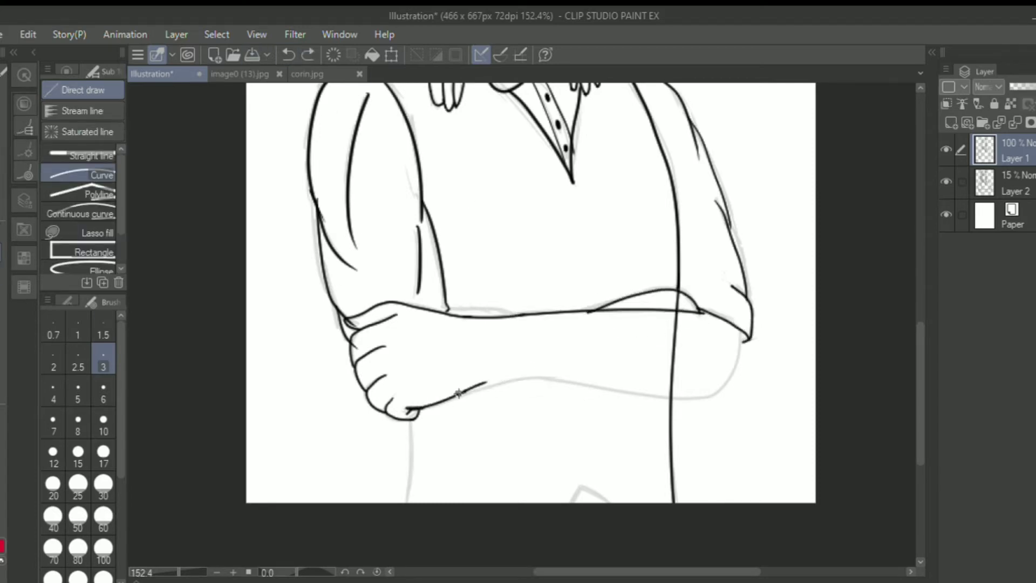
click(533, 370)
mouse_move(458, 393)
mouse_down()
mouse_move(725, 388)
mouse_move(741, 330)
mouse_up()
click(289, 55)
click(540, 373)
click(693, 406)
click(744, 367)
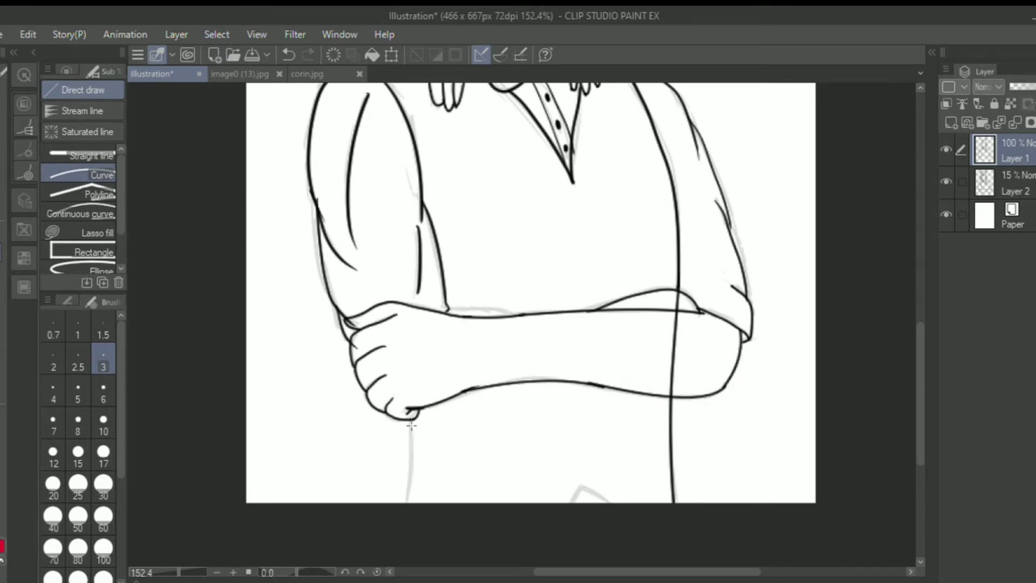
Step: Ink the left-hand waist line and the hem notch at the canvas edge, and erase the vest line crossing the forearm
drag(409, 422, 408, 506)
click(415, 482)
drag(587, 478, 571, 510)
click(584, 494)
drag(587, 479, 624, 516)
click(607, 491)
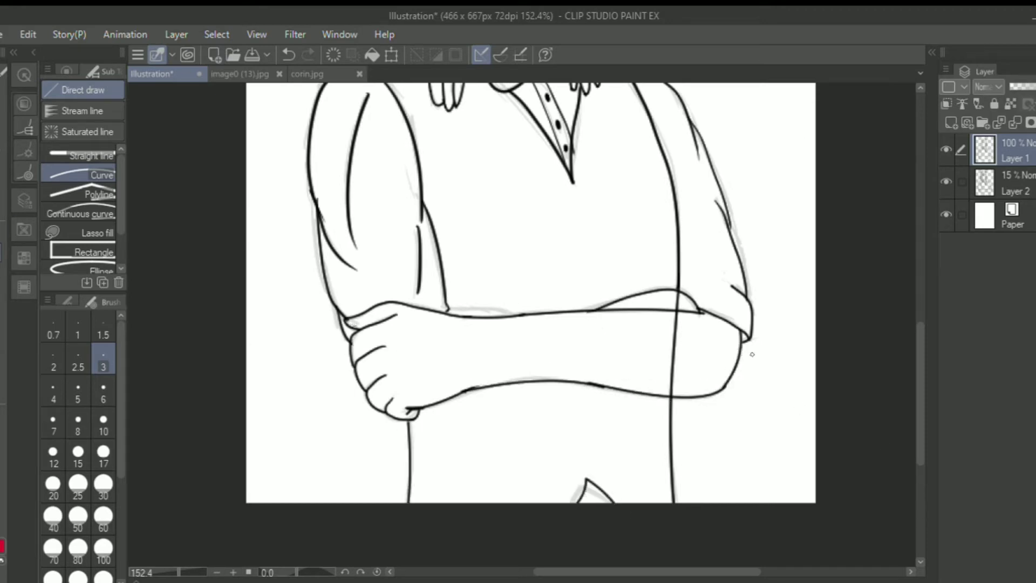
click(675, 317)
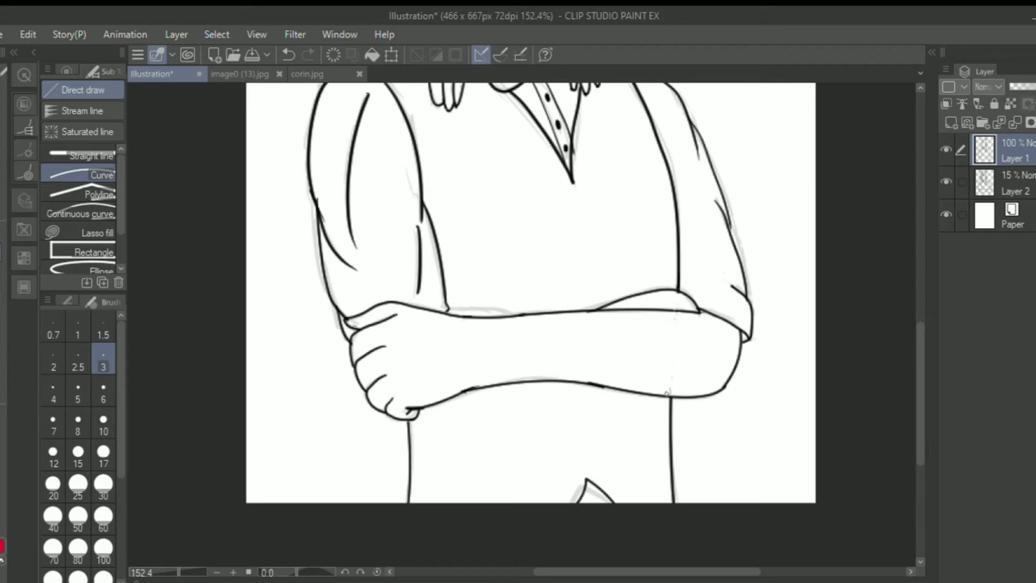
Step: Erase the left-hand sleeve's long folds with a size 17 eraser and redraw them as thinner lines
key(p)
scroll(920, 429, up, 5)
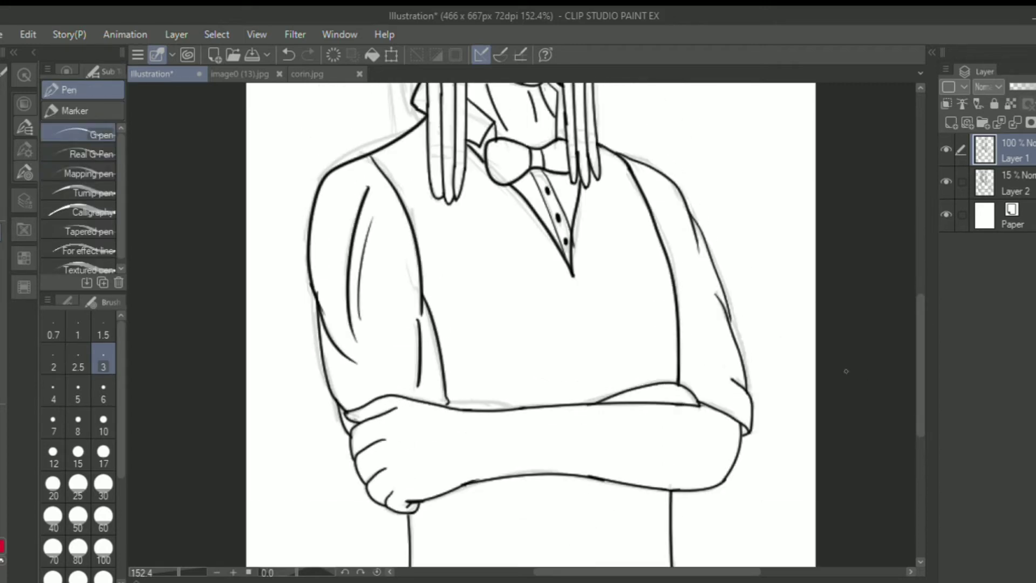
drag(924, 434, 923, 410)
key(e)
click(104, 456)
drag(368, 178, 357, 351)
key(p)
drag(347, 223, 359, 316)
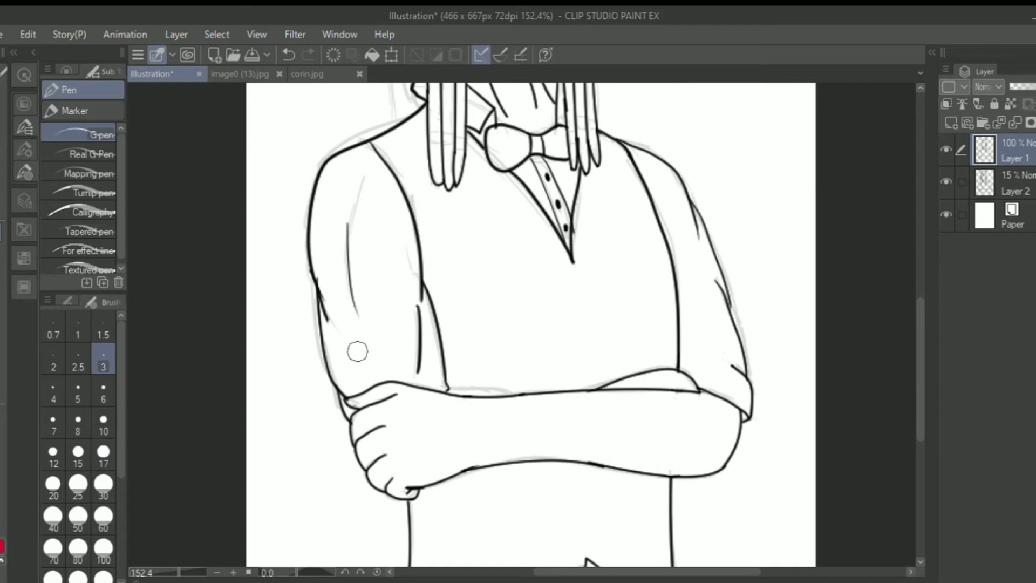
drag(319, 286, 340, 357)
Step: Ink the back hair strand running from the crown behind the ear down to the collar
drag(921, 415, 915, 314)
mouse_move(492, 141)
mouse_down()
mouse_move(402, 283)
mouse_move(410, 330)
mouse_up()
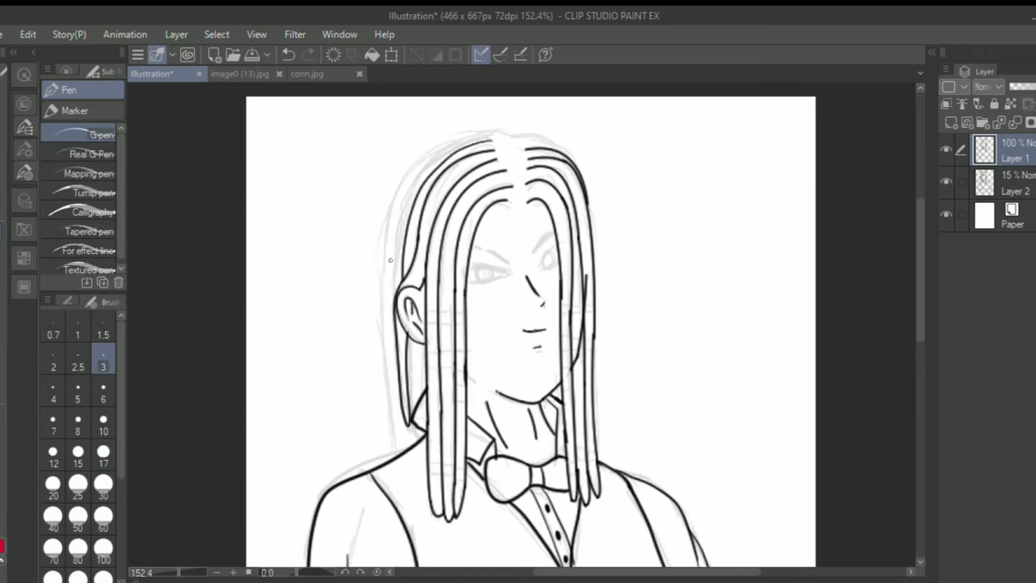
key(ctrl+z)
mouse_move(397, 284)
mouse_down()
mouse_move(414, 413)
mouse_move(408, 333)
mouse_up()
click(2, 345)
click(2, 232)
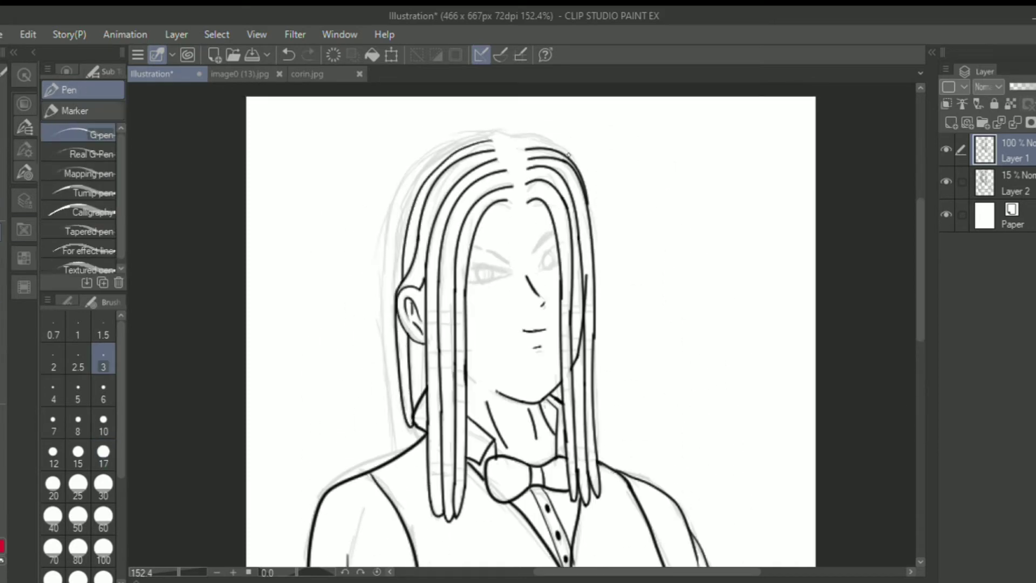
Step: Ink the top of the head, the outermost left-hand hair outline and the strand below the ear with curves
mouse_move(499, 131)
mouse_down()
mouse_move(399, 213)
mouse_move(386, 459)
mouse_move(390, 248)
mouse_move(501, 134)
mouse_up()
key(ctrl+z)
key(u)
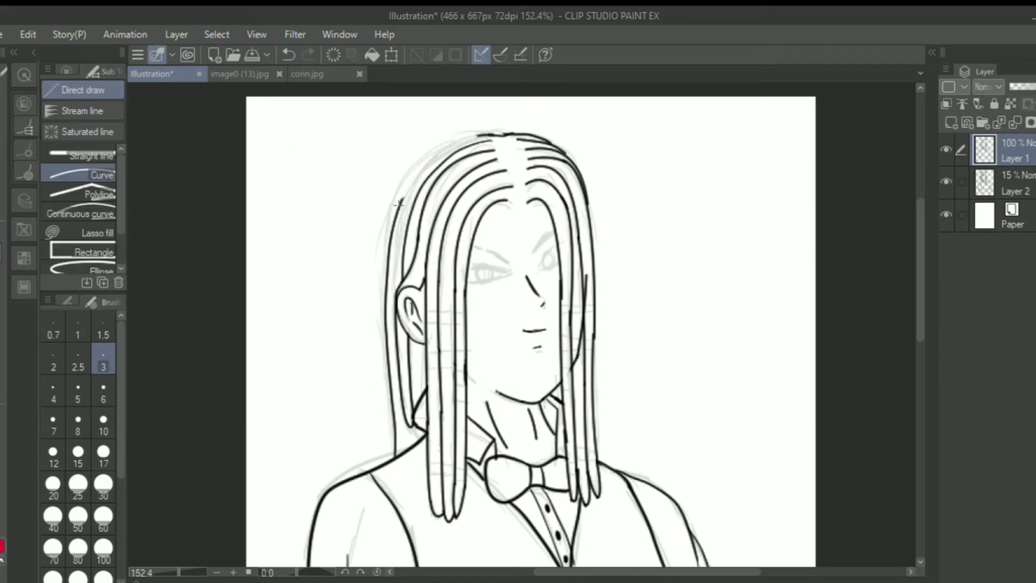
drag(418, 343, 420, 399)
click(420, 379)
Step: Ink the bands across the front strands and the hairline peak, plus both eyes and eyebrows, with the G-pen
key(p)
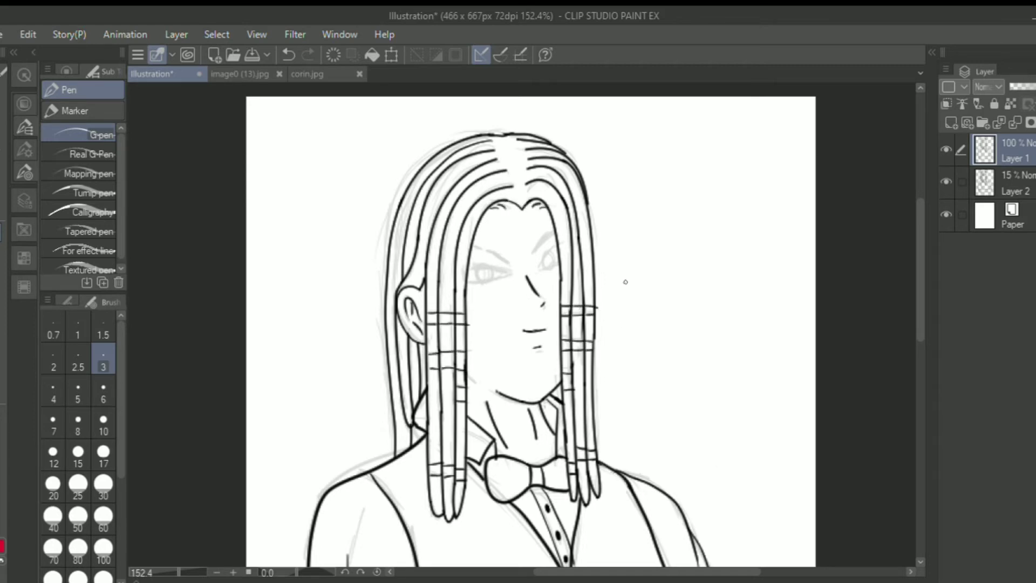
drag(469, 269, 509, 275)
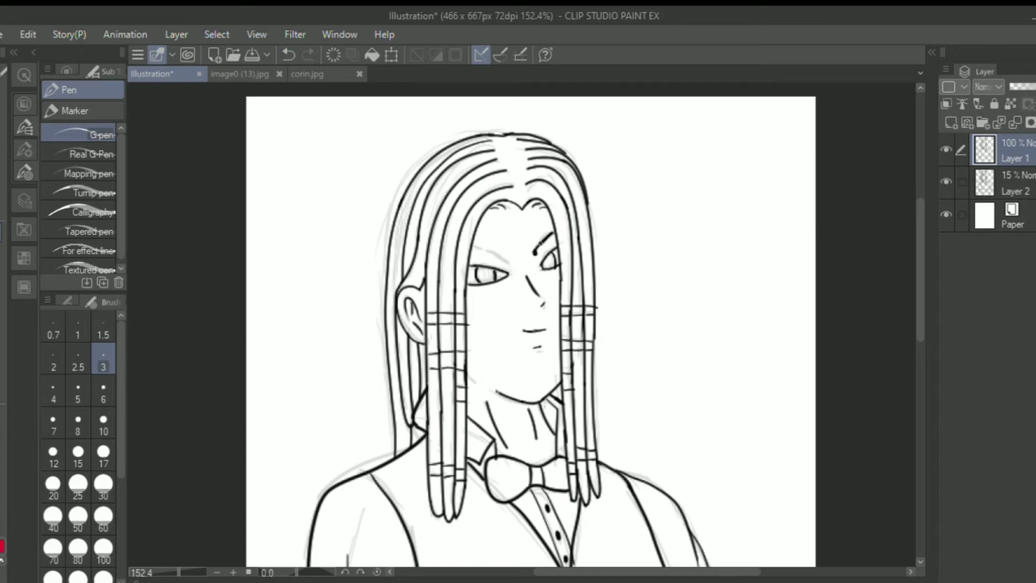
key(e)
drag(484, 249, 479, 260)
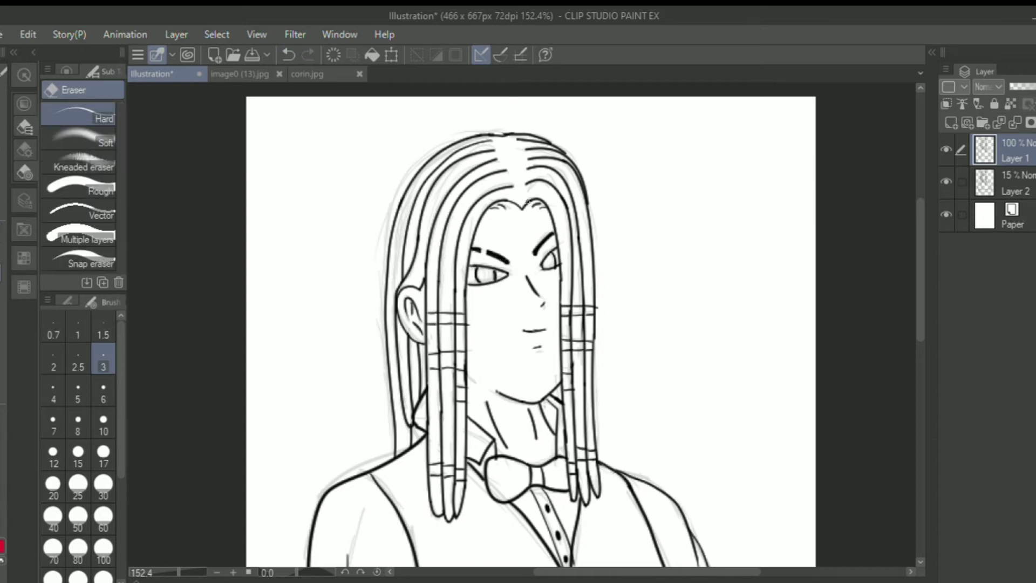
Step: Delete the sketch layer, Layer 2, and fill the area below the forearm with black
key(/)
drag(917, 413, 916, 387)
click(1016, 183)
scroll(913, 339, up, 1)
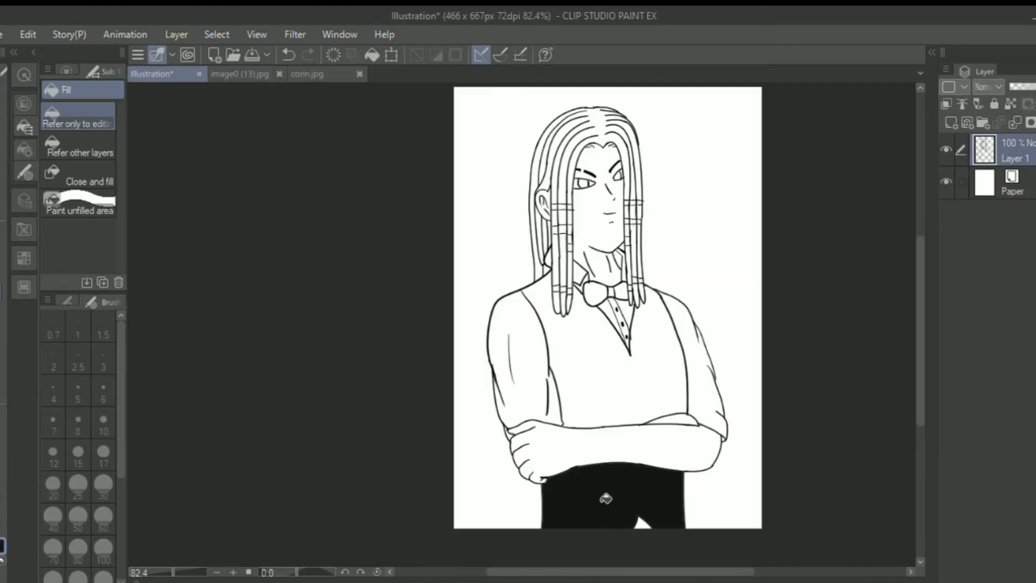
Step: Redraw the left-hand waist line farther inward, and fill the vest black and the right-hand sleeve red on Layer 1
key(e)
click(540, 487)
key(u)
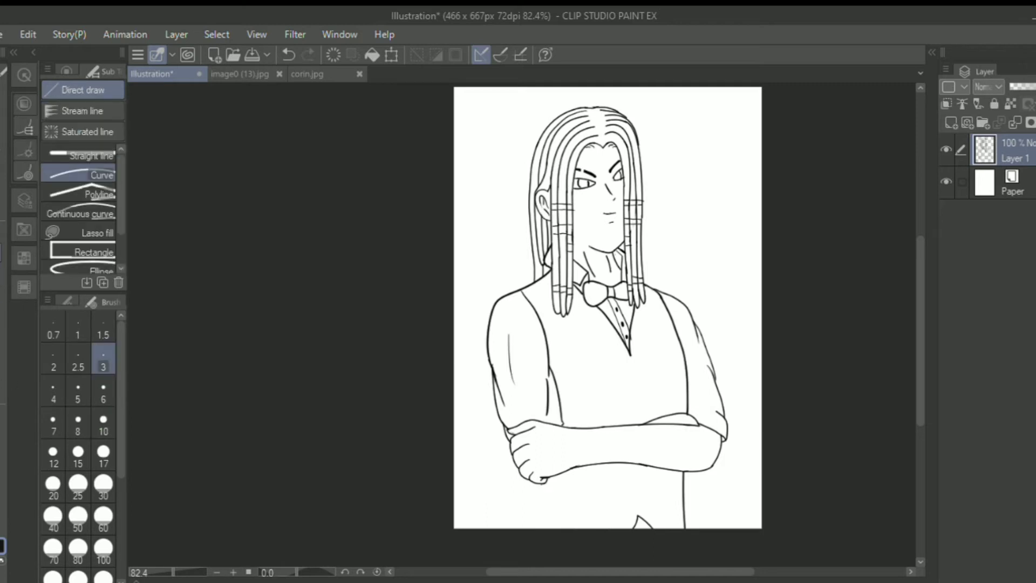
key(p)
key(ctrl+z)
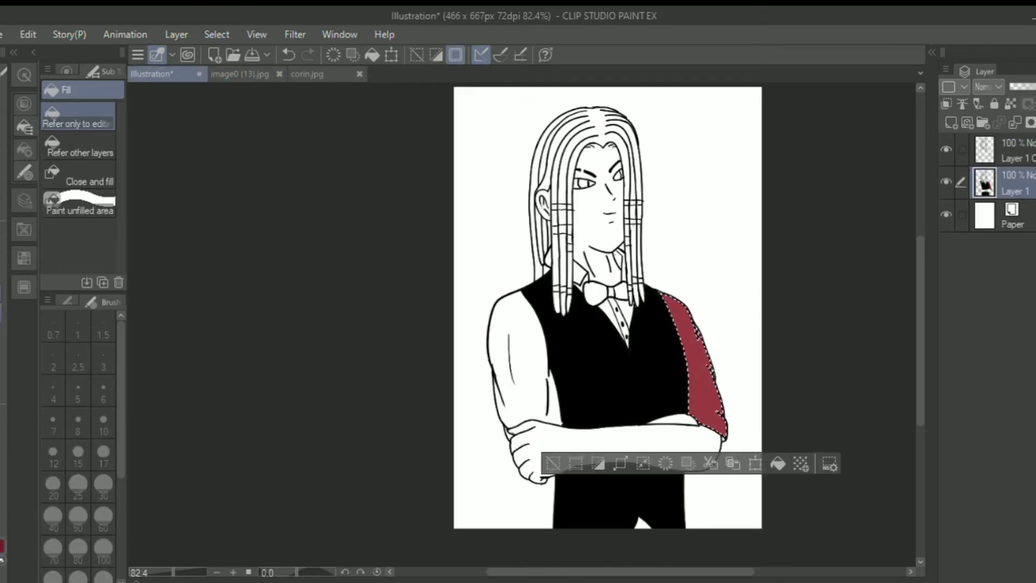
Step: Shade the edges of the selected right-hand sleeve with the Shadow airbrush at size 100 and clear the selection
key(b)
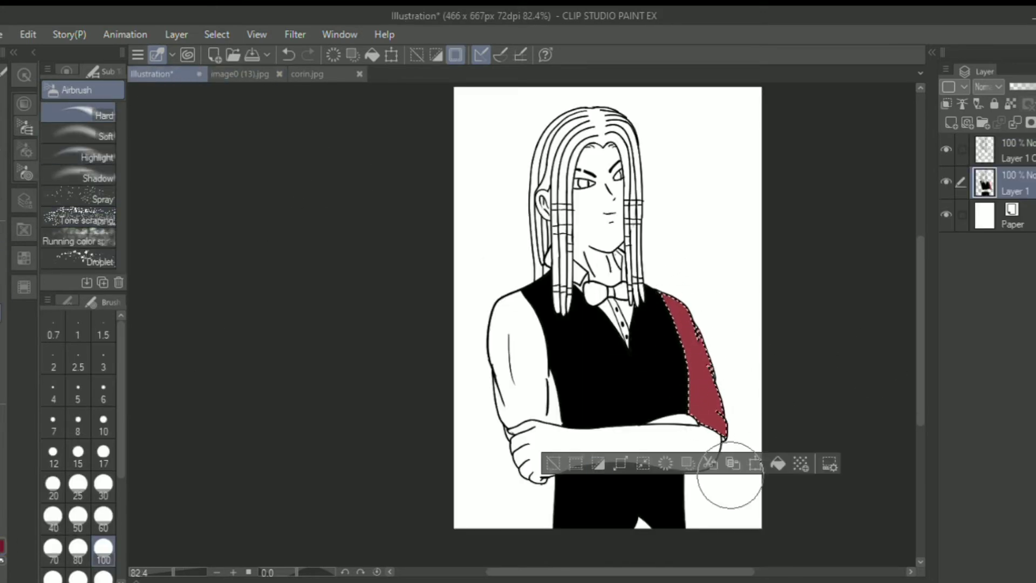
click(54, 137)
click(92, 173)
scroll(115, 423, down, 2)
click(103, 501)
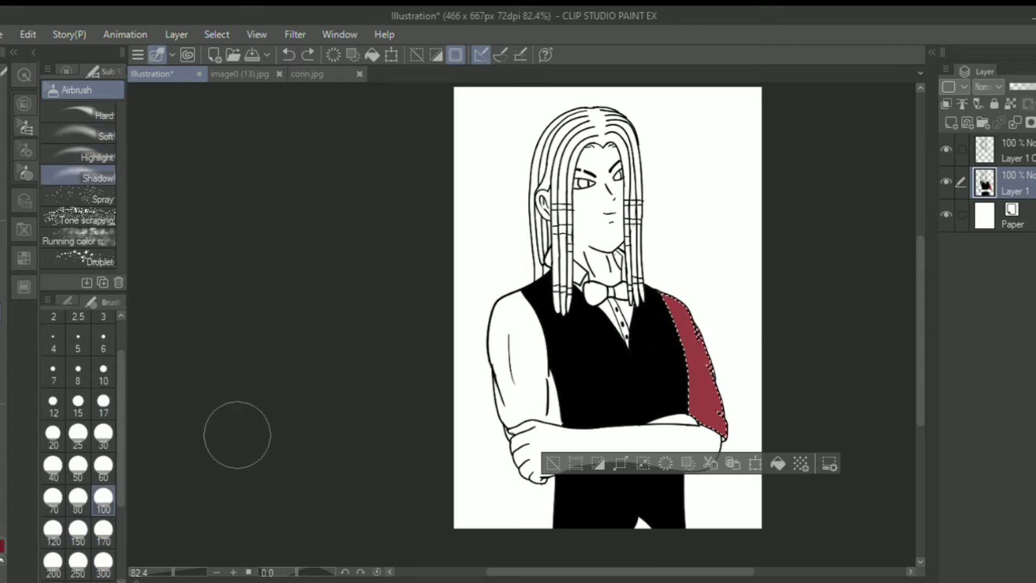
mouse_move(721, 345)
mouse_down()
mouse_move(736, 347)
mouse_move(706, 389)
mouse_up()
click(553, 463)
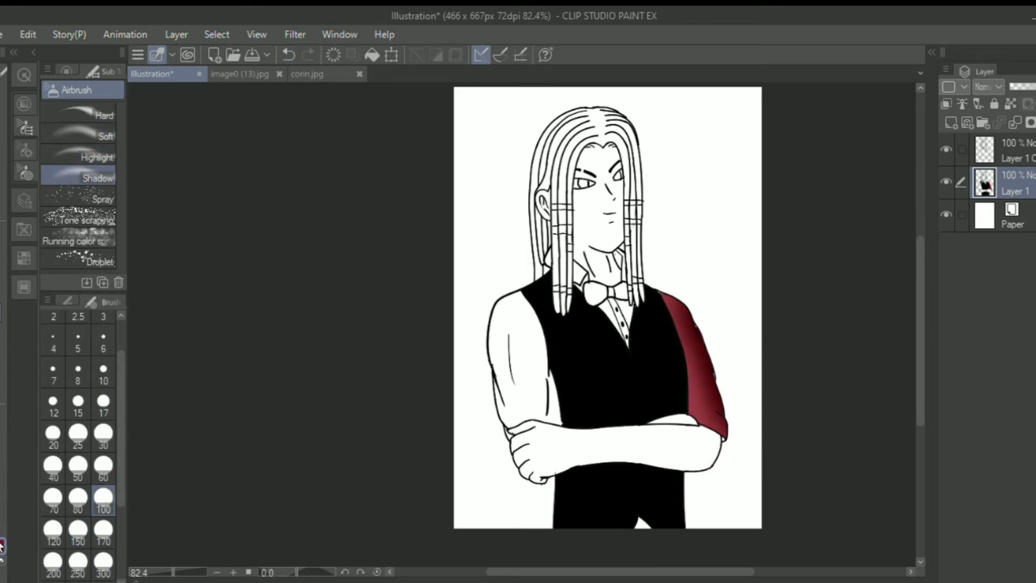
Step: Fill the left-hand sleeve and its cuff red, and bring up the reference image image0 (13).jpg
key(g)
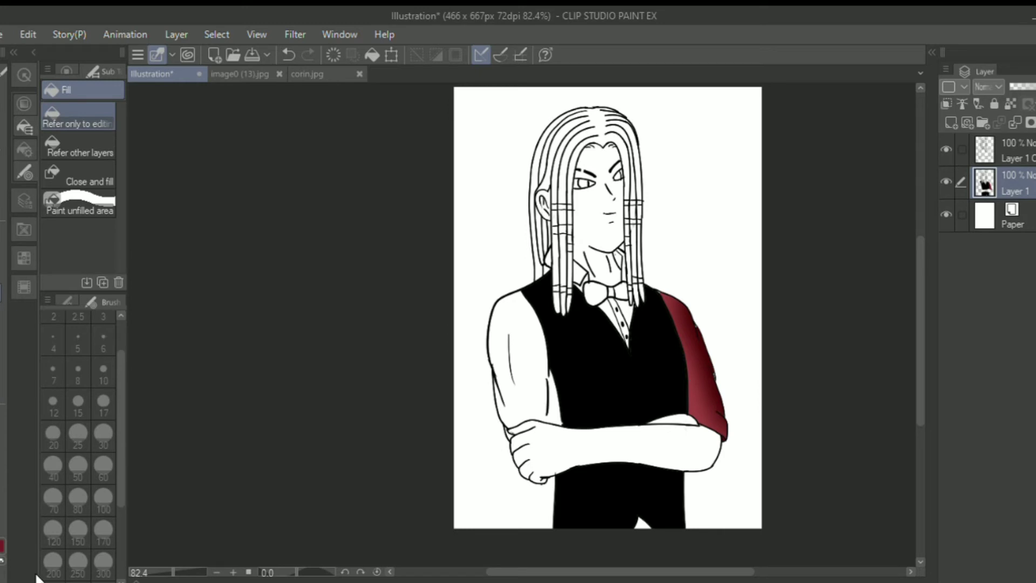
click(496, 380)
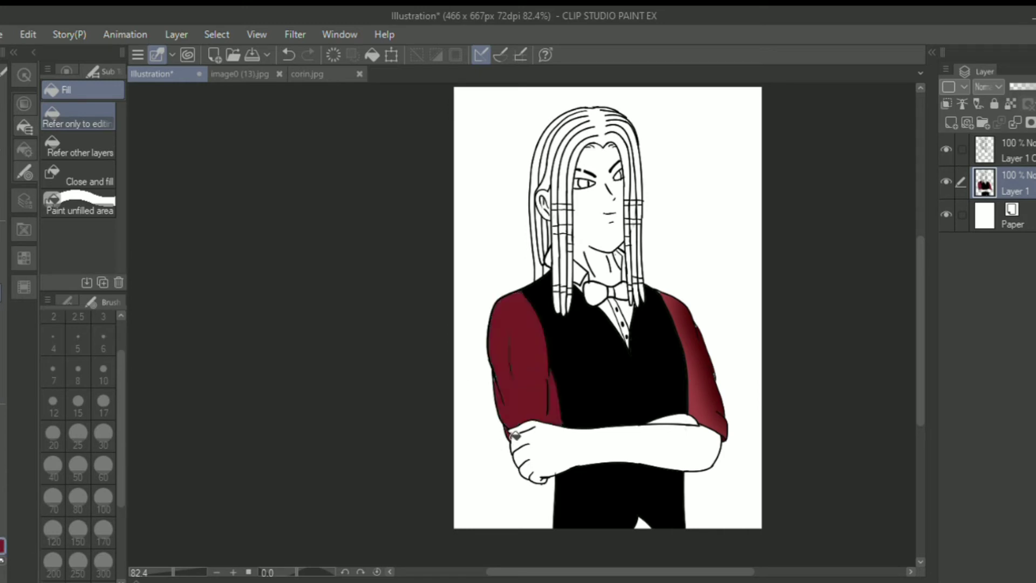
click(507, 429)
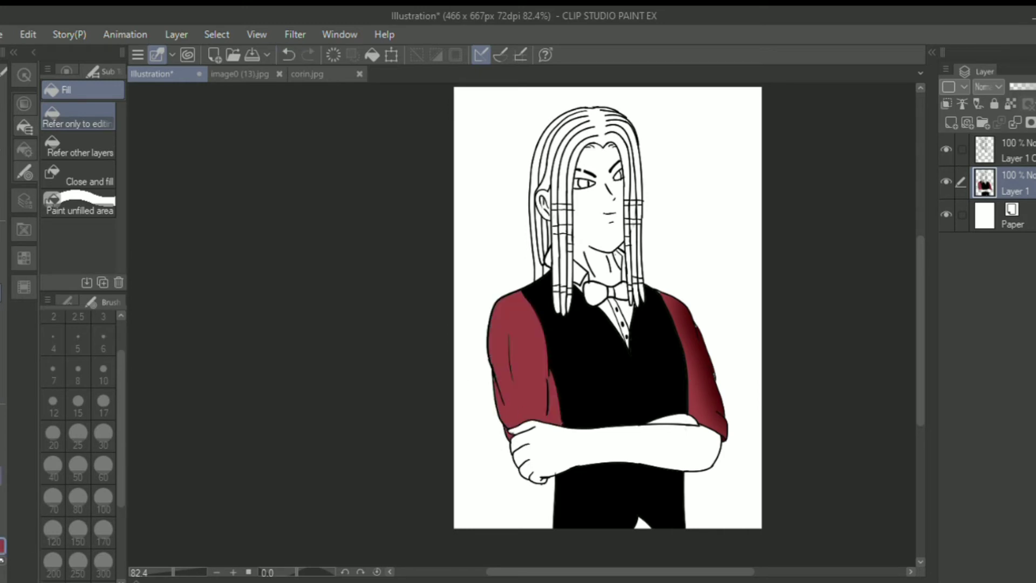
click(240, 74)
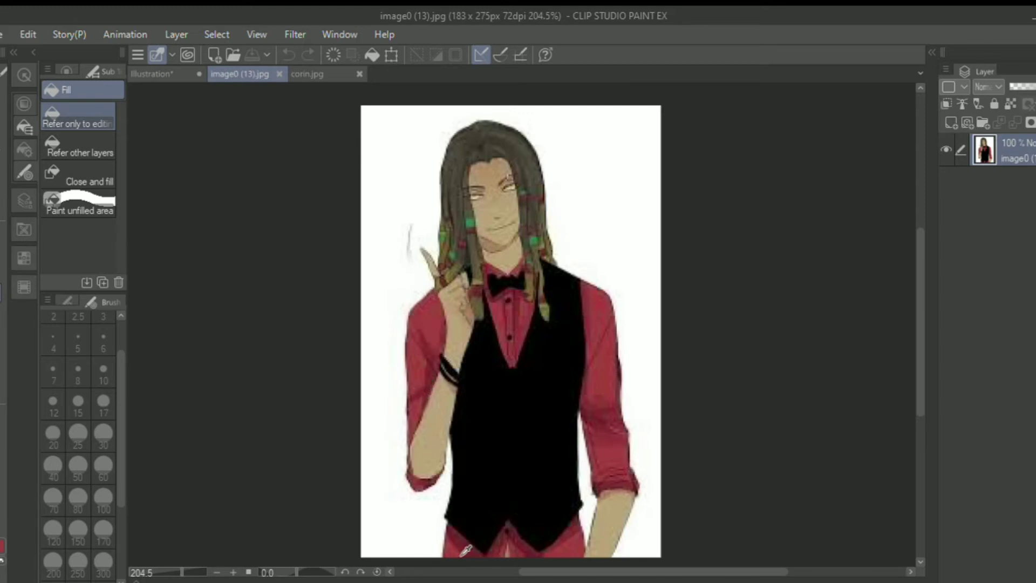
Step: Return to the Illustration canvas and auto-select the red area of the left-hand sleeve on Layer 1
click(153, 74)
click(2, 190)
click(549, 395)
click(384, 452)
click(2, 545)
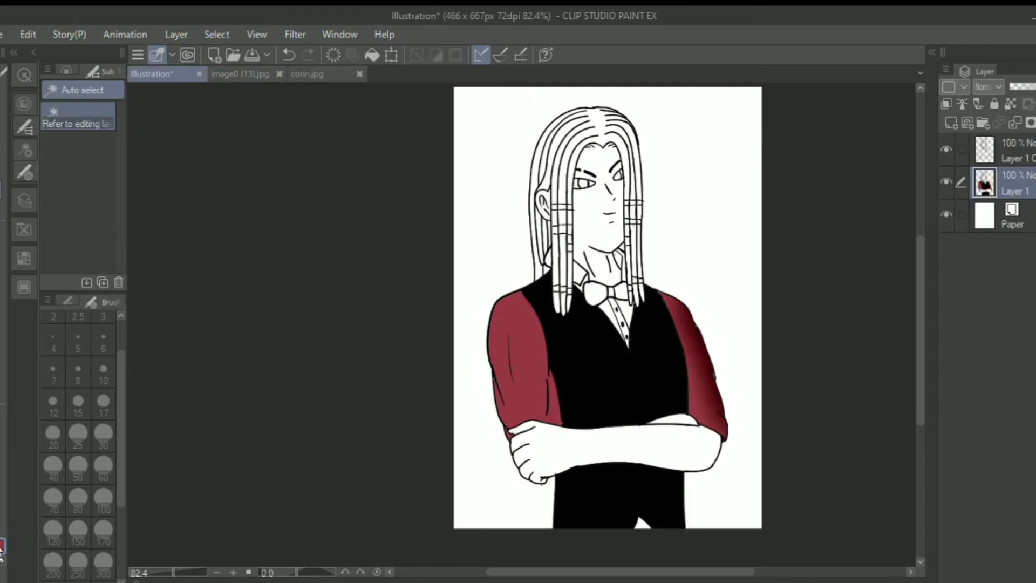
key(p)
key(w)
click(527, 388)
Step: Lighten the outer edge of the selected left-hand sleeve with the Highlight airbrush
key(p)
click(2, 313)
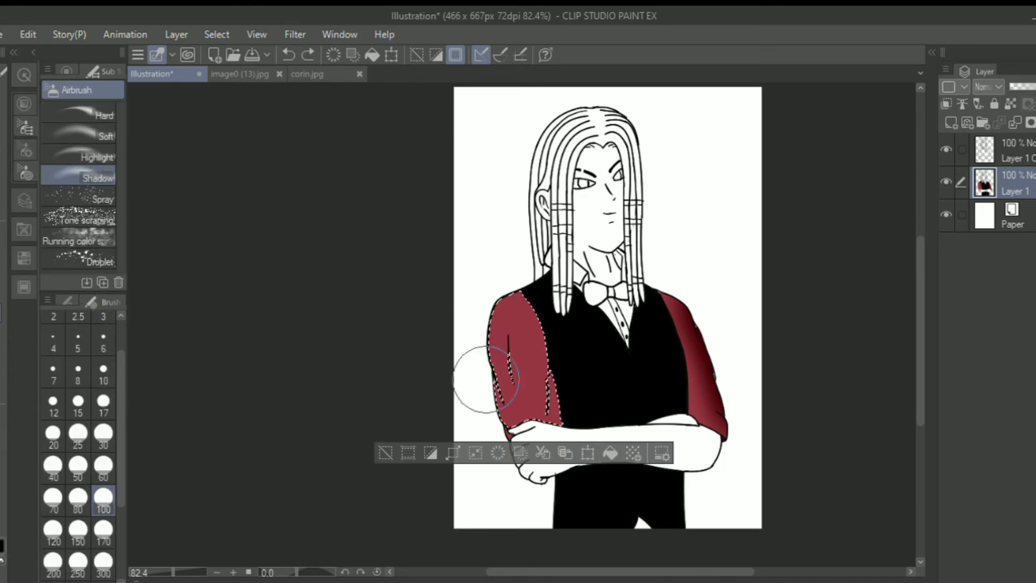
click(288, 55)
mouse_move(486, 335)
mouse_down()
mouse_move(497, 407)
mouse_move(513, 430)
mouse_move(497, 403)
mouse_up()
click(79, 157)
click(81, 177)
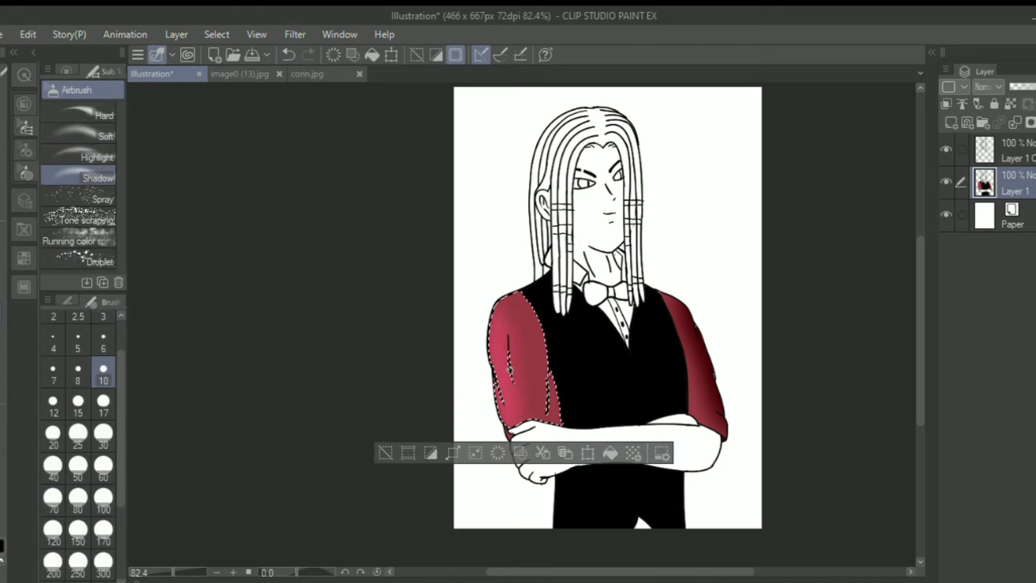
Step: Darken the fold lines of the selected left-hand sleeve with the Shadow airbrush, using size 6 for the fold beside the vest
drag(508, 334, 513, 382)
click(289, 54)
click(103, 405)
click(289, 54)
mouse_move(510, 340)
mouse_down()
mouse_move(514, 383)
mouse_move(548, 414)
mouse_up()
click(287, 55)
click(103, 341)
drag(551, 372, 550, 412)
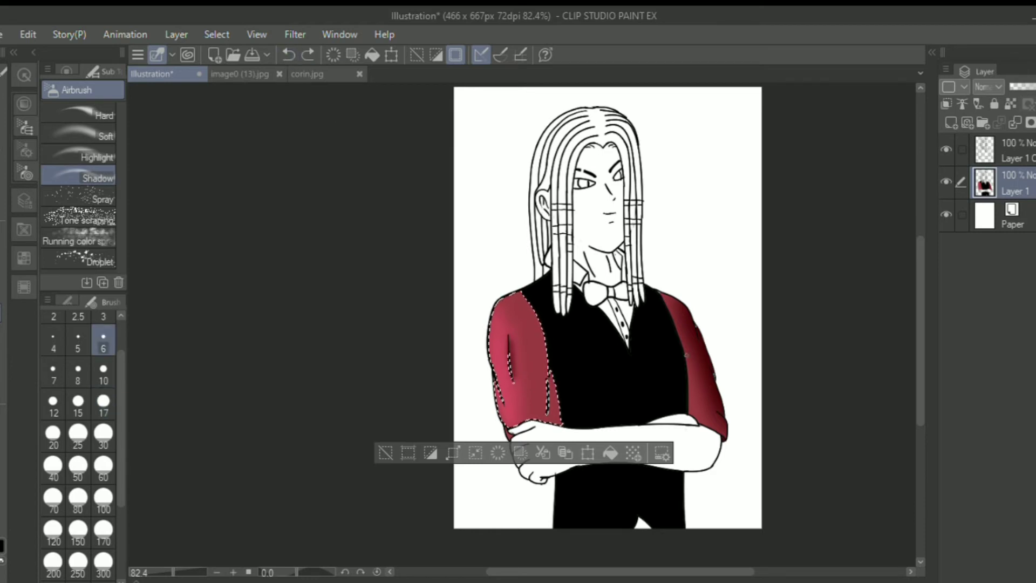
key(p)
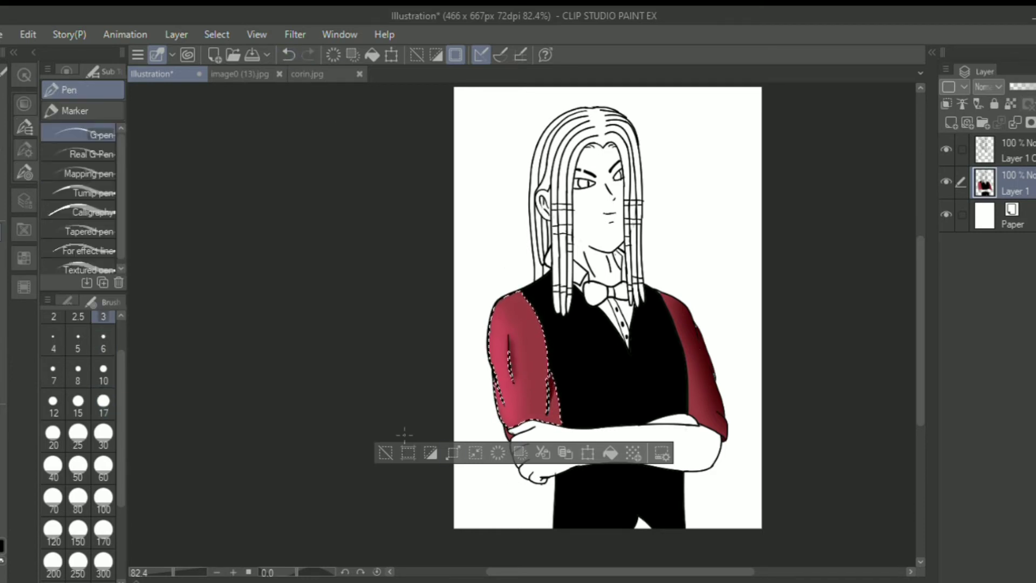
key(ctrl+d)
key(g)
click(638, 522)
click(610, 306)
key(ctrl+z)
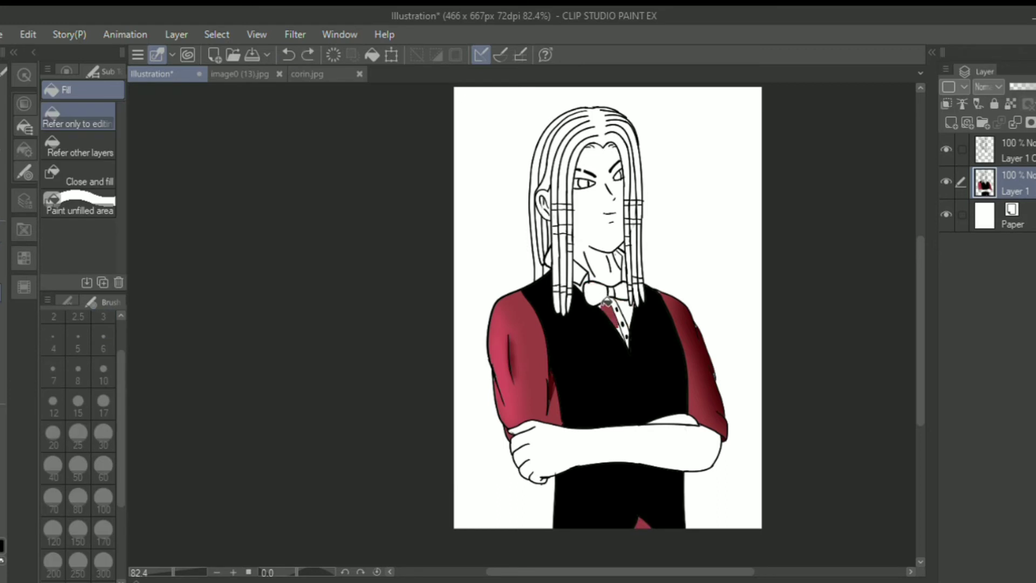
click(622, 292)
click(288, 54)
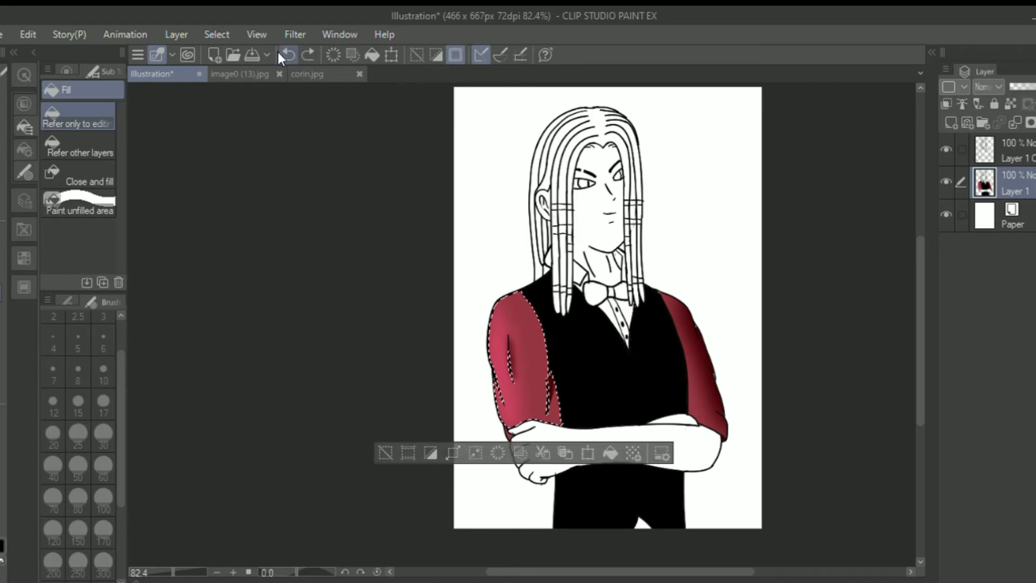
Step: Fill the vest and bow tie with a near-black grey, and the shirt front and collar with red
click(596, 293)
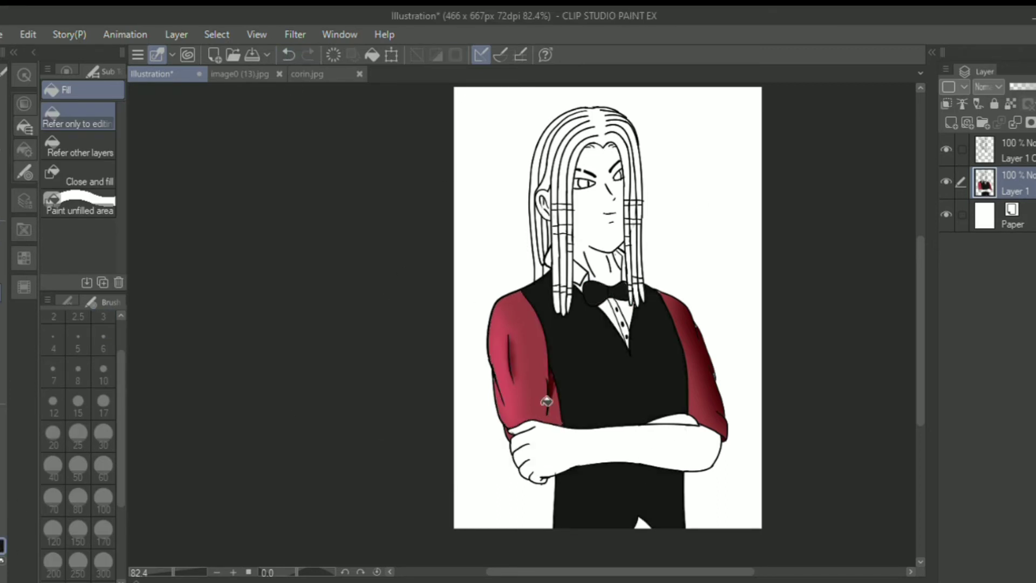
click(611, 318)
click(580, 273)
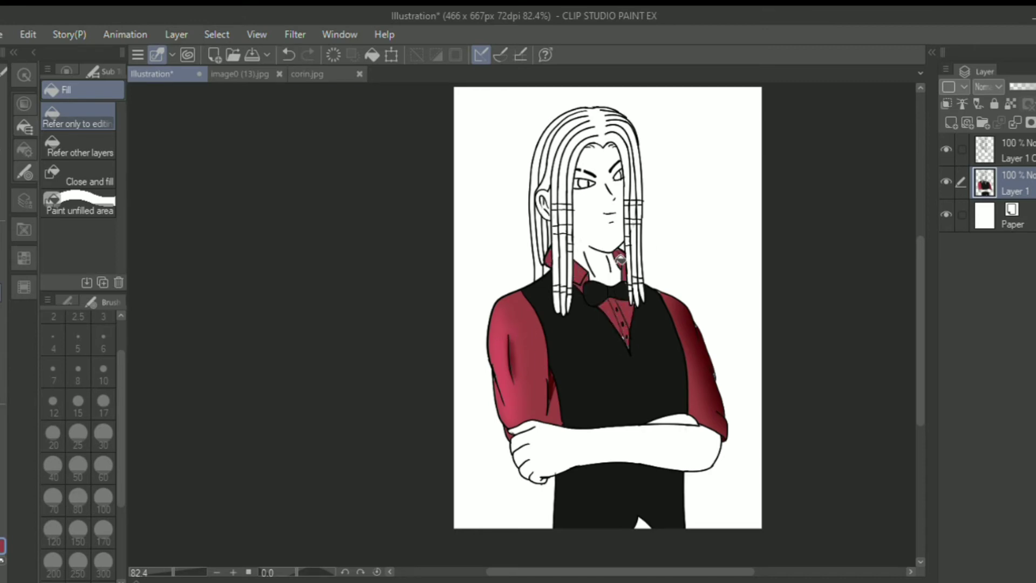
Step: Color the inner collar and the left-hand sleeve's inner fold dark red, and fill the shirt tip below the vest red
key(p)
alt+click(551, 381)
key(g)
click(2, 232)
scroll(539, 385, up, 8)
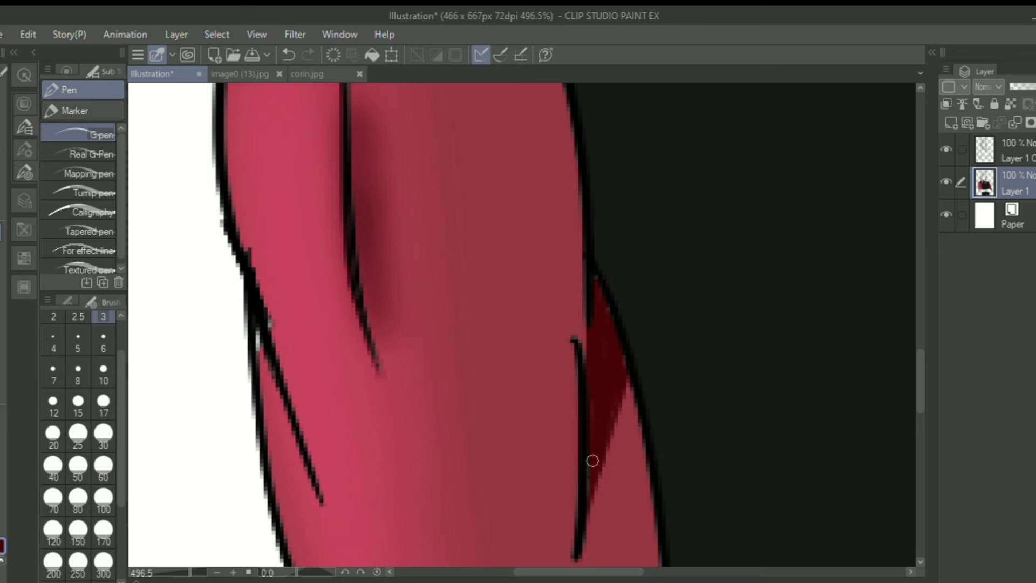
key(ctrl+space)
scroll(530, 300, down, 8)
key(g)
scroll(324, 146, up, 2)
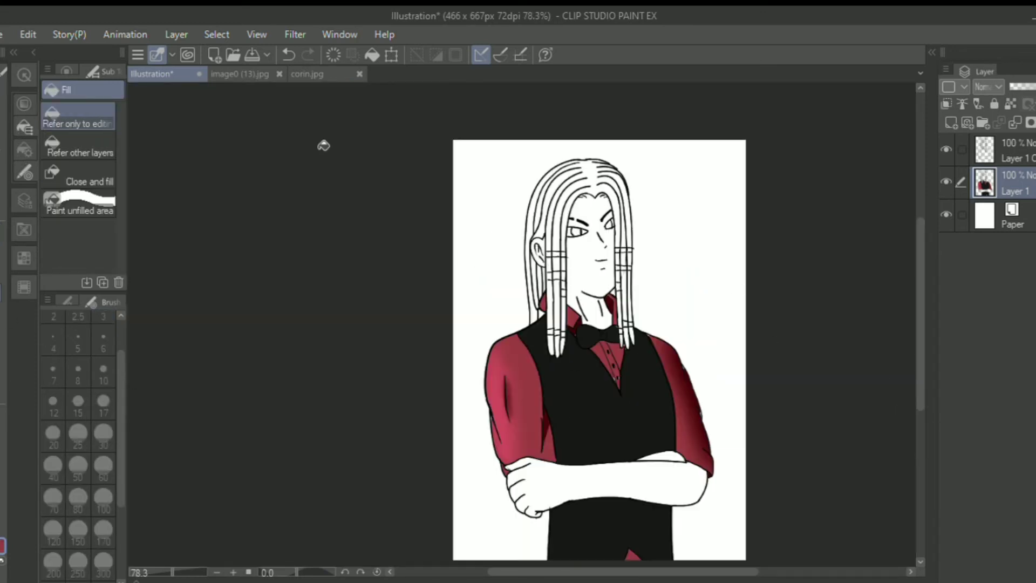
Step: Fill the forearms and hand with the tan skin tone sampled from image0 (13).jpg, and the irises near-black
click(240, 74)
alt+click(465, 329)
click(313, 74)
click(178, 75)
click(566, 480)
click(662, 459)
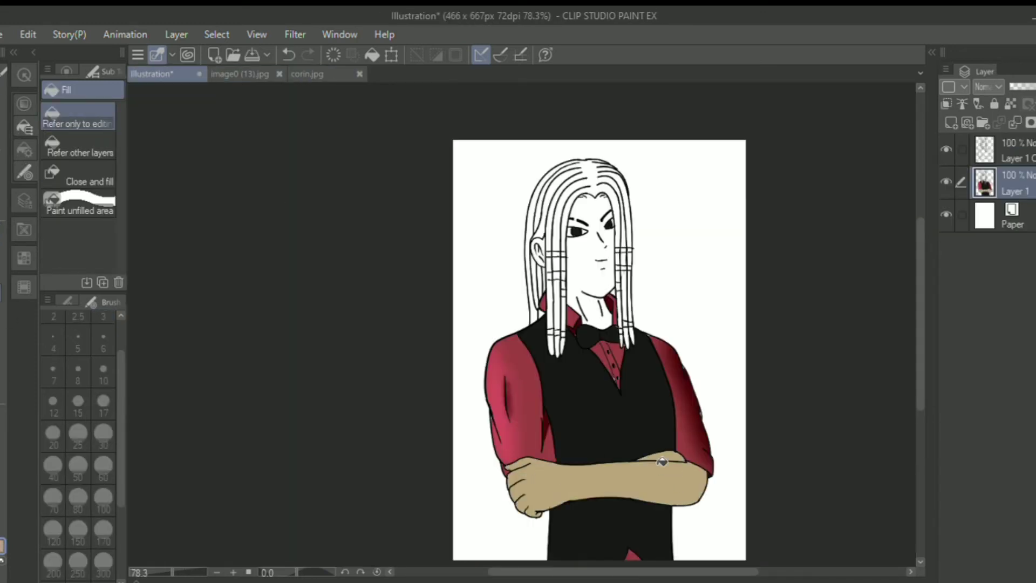
click(596, 233)
triple_click(288, 55)
triple_click(308, 54)
click(288, 54)
Step: Close off the face and neck with tan G-pen lines along the forehead, cheeks and jaw at size 3
key(ctrl+space)
drag(607, 264, 663, 295)
key(p)
drag(487, 338, 598, 386)
scroll(540, 378, up, 1)
drag(484, 422, 482, 192)
scroll(895, 270, up, 3)
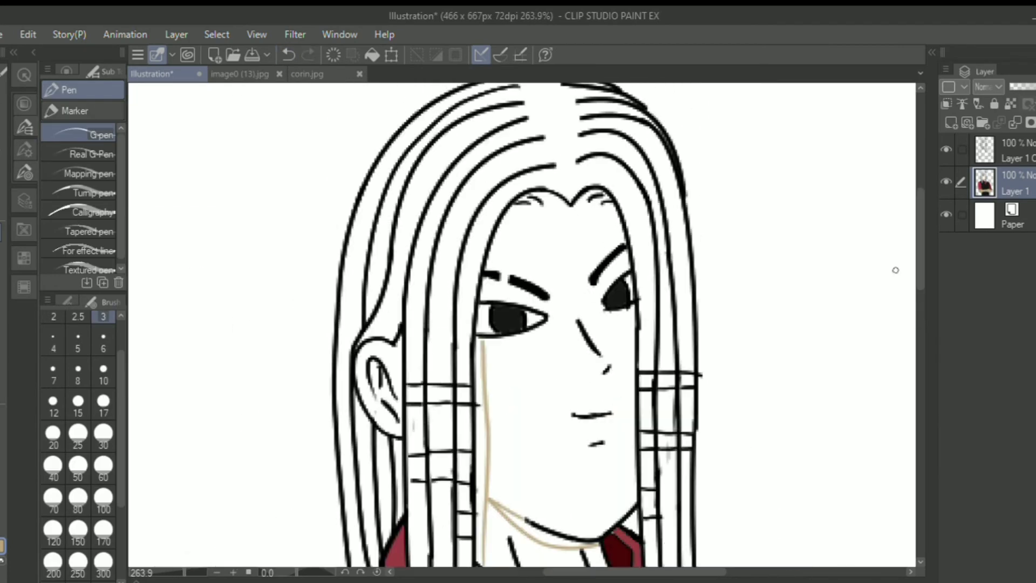
drag(502, 228, 563, 224)
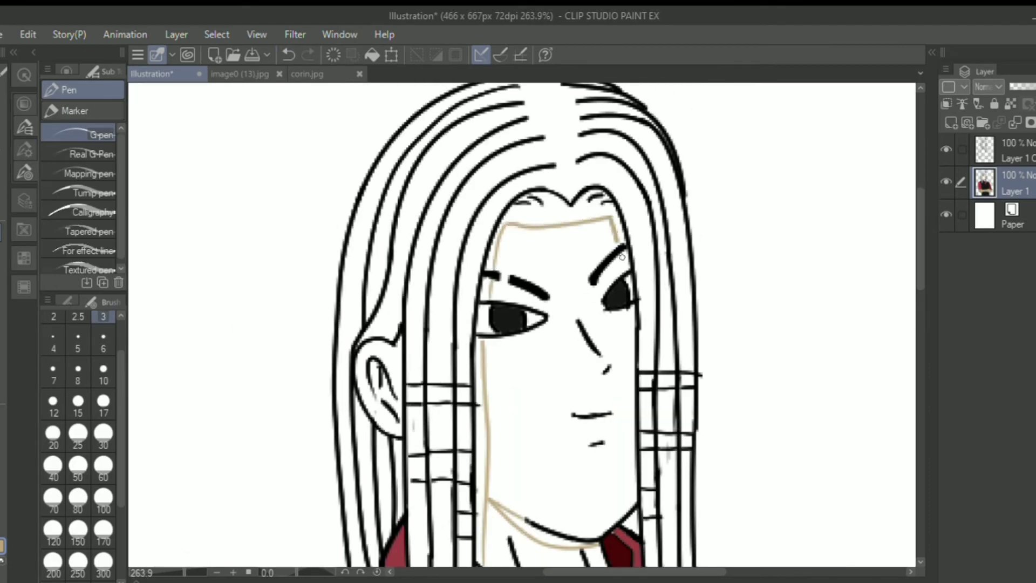
drag(627, 310, 628, 509)
Step: Fill the enclosed face and neck areas with the tan skin tone on Layer 1
click(3, 92)
drag(566, 386, 532, 386)
scroll(532, 386, down, 4)
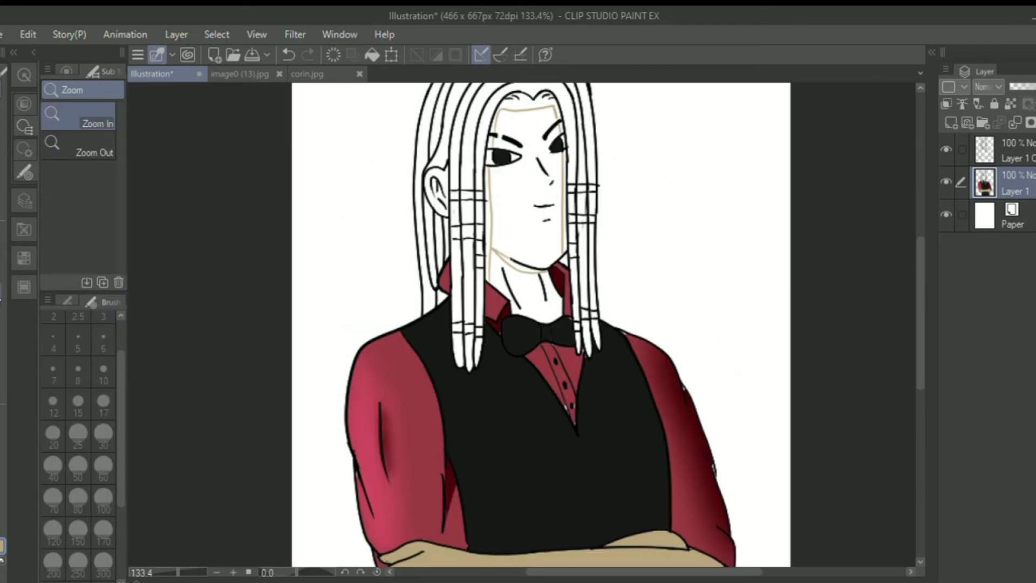
click(2, 291)
click(531, 297)
click(497, 274)
click(522, 221)
click(505, 148)
click(289, 55)
click(307, 54)
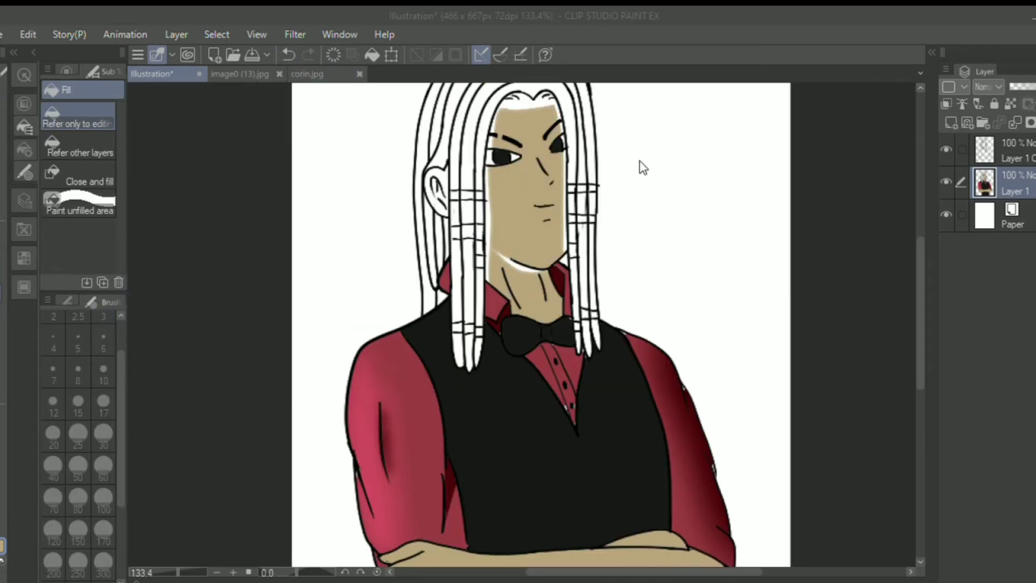
Step: Fill the white gaps along the face edges and jaw with a darker brown skin tone sampled from image0 (13).jpg
click(240, 74)
right_click(466, 317)
click(164, 74)
click(2, 92)
click(2, 291)
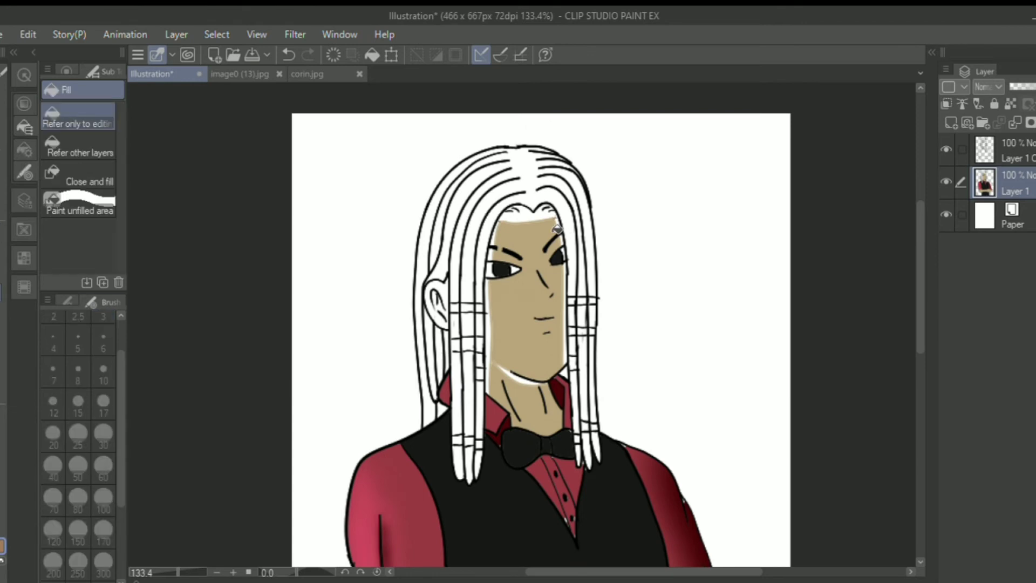
scroll(764, 372, down, 4)
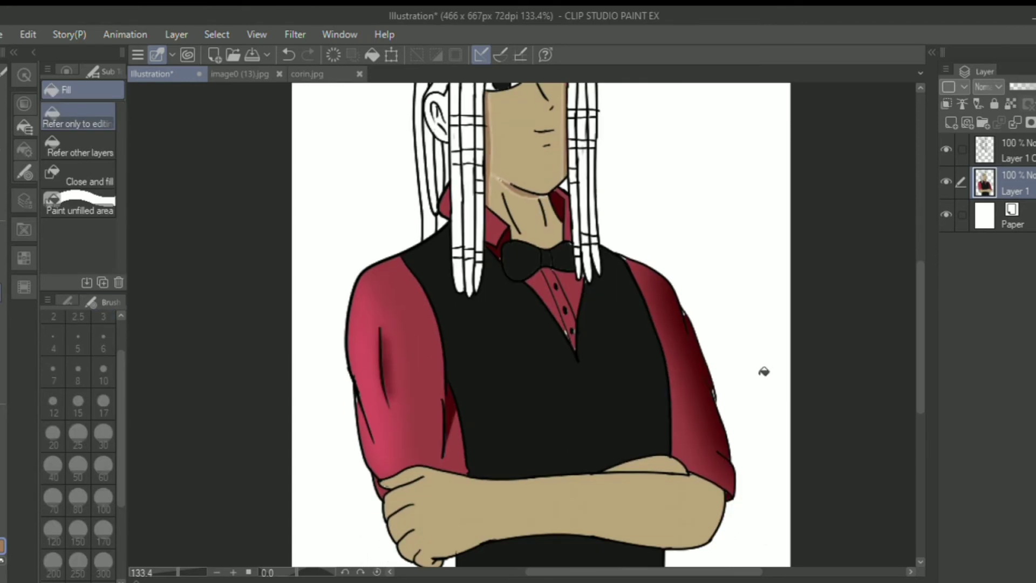
Step: Add a new layer beneath Layer 1 and touch up the small white gaps around the sleeves and neck with the G-pen
click(952, 122)
key(p)
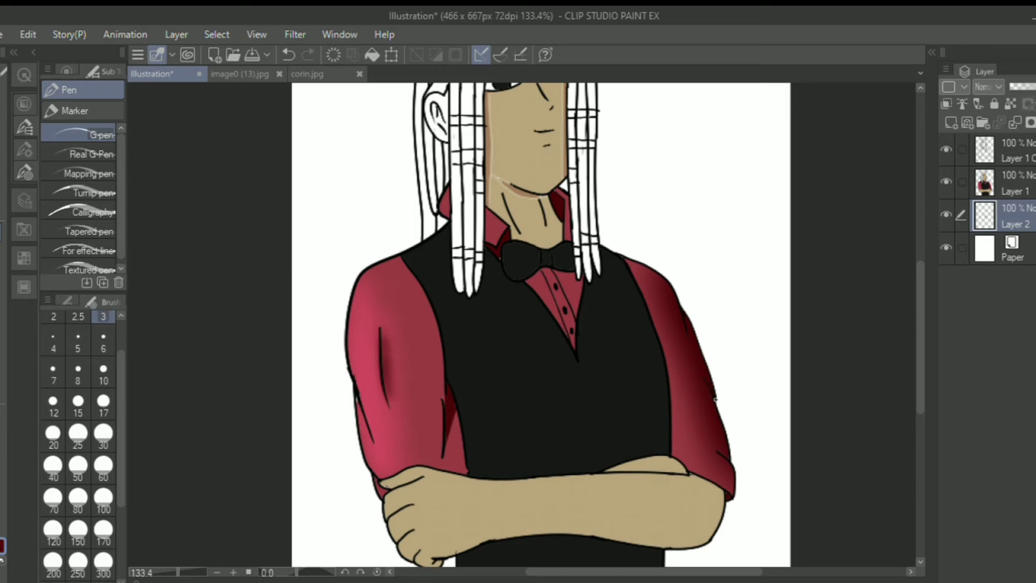
click(1014, 184)
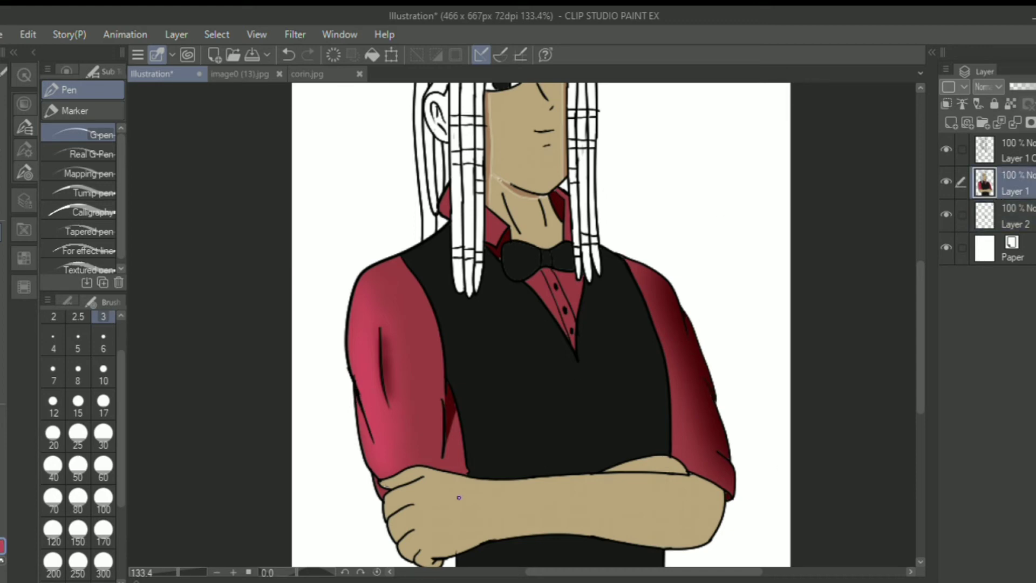
click(964, 161)
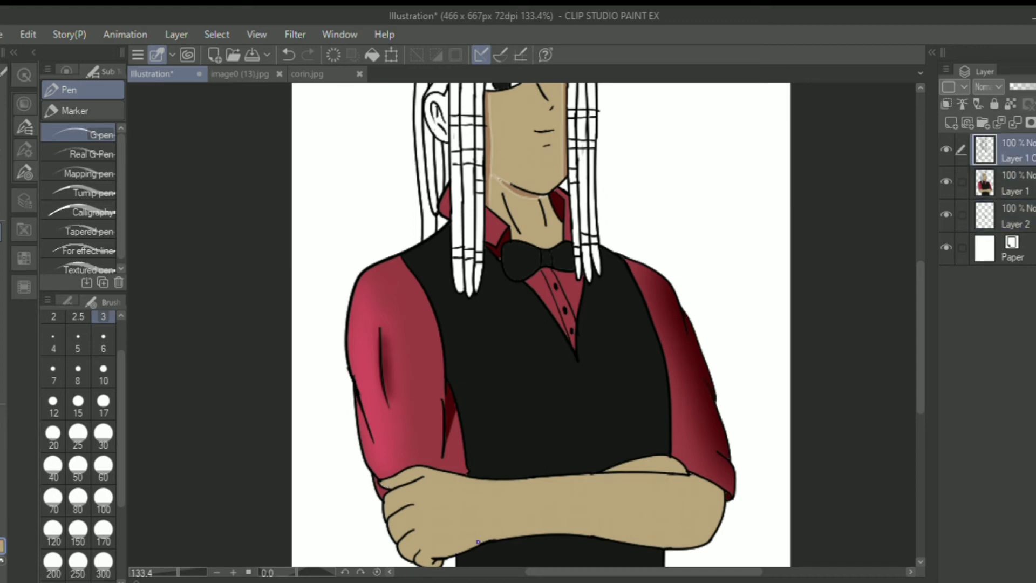
key(alt+bracketleft)
key(alt+bracketleft)
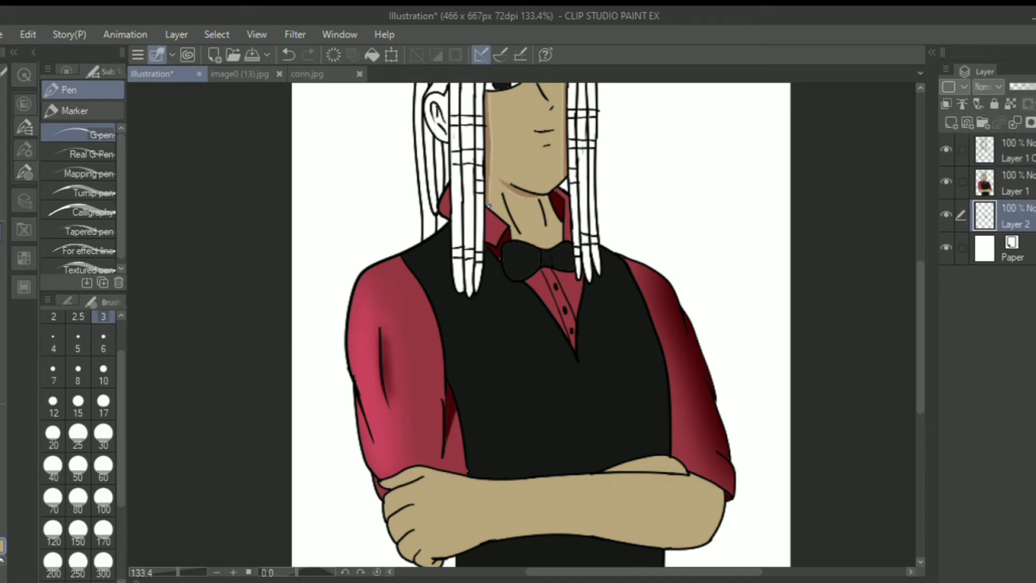
drag(919, 356, 919, 296)
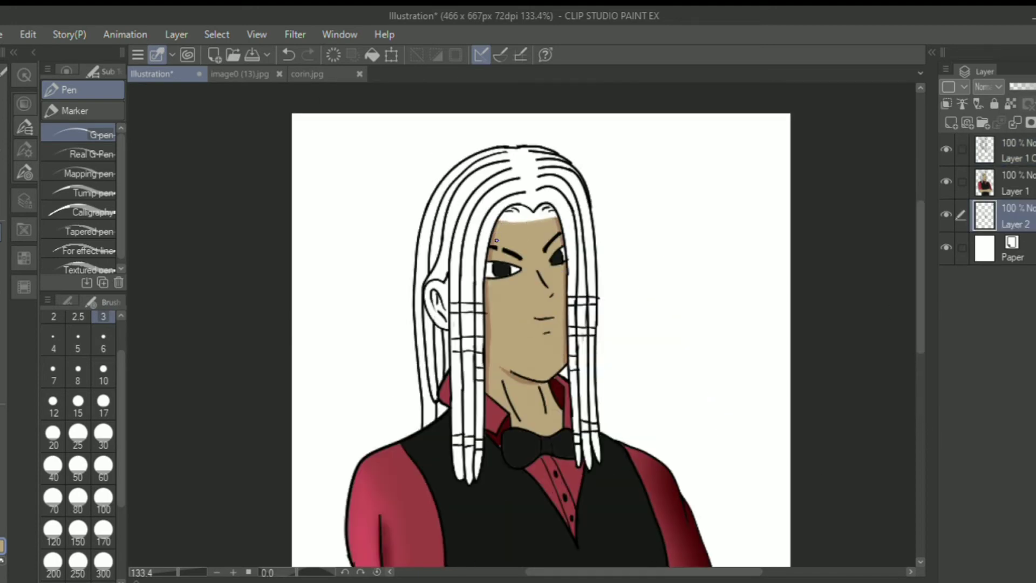
key(alt+bracketright)
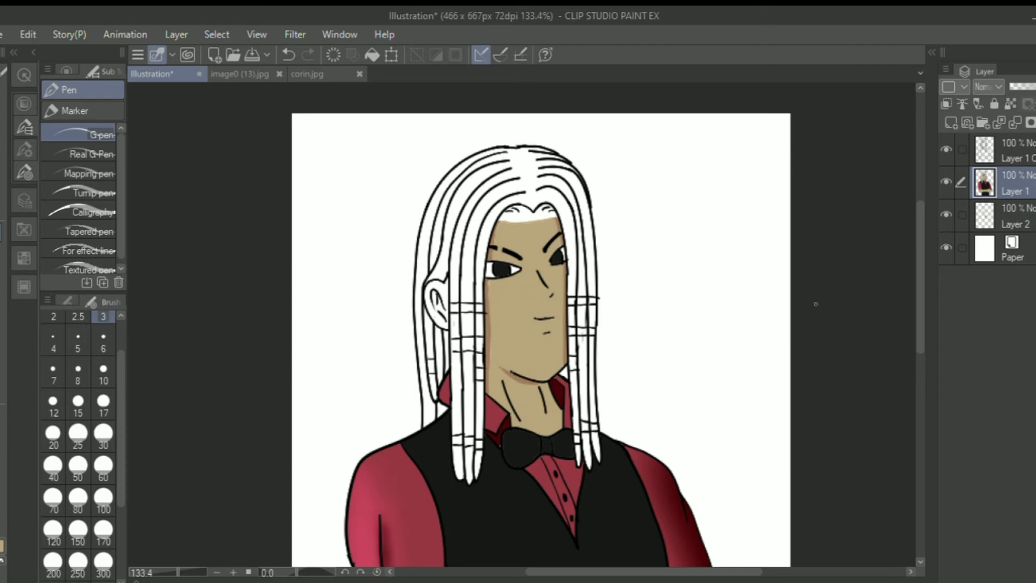
Step: Fill the ear with the tan skin tone and shade its inner part brown on Layer 1
drag(437, 312, 446, 317)
key(g)
click(435, 300)
key(p)
click(1, 292)
click(441, 292)
Step: Touch up leftover gaps on Layer 2 and the crossed arms' line art on the top layer
click(1011, 217)
click(1, 231)
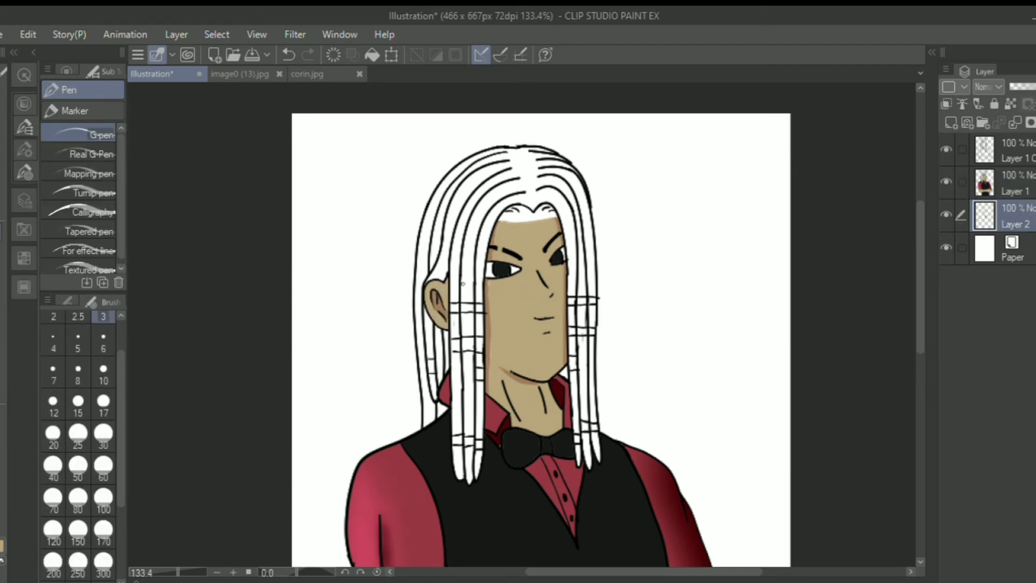
drag(921, 329, 921, 447)
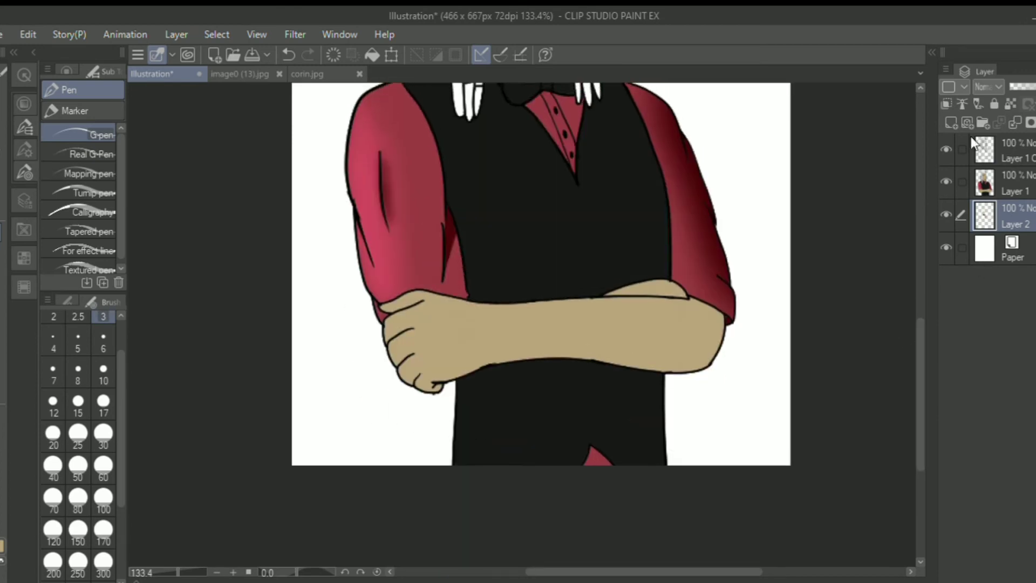
key(alt+bracketright)
key(alt+bracketright)
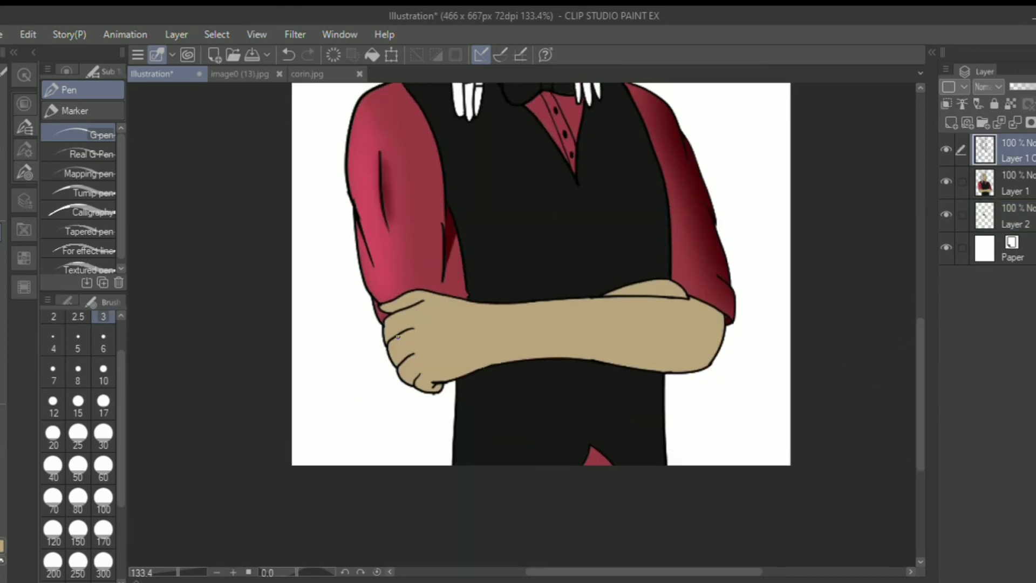
drag(916, 351, 921, 232)
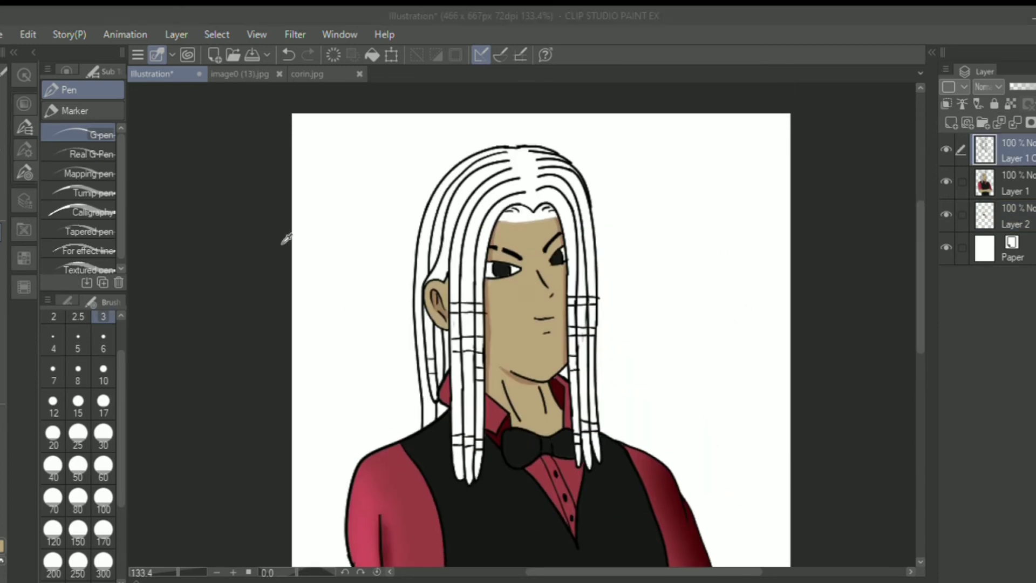
Step: Touch up the small area at the inner corner of the right-hand eye on Layer 1 with the G-pen
key(g)
key(alt+bracketleft)
click(2, 89)
drag(552, 260, 696, 261)
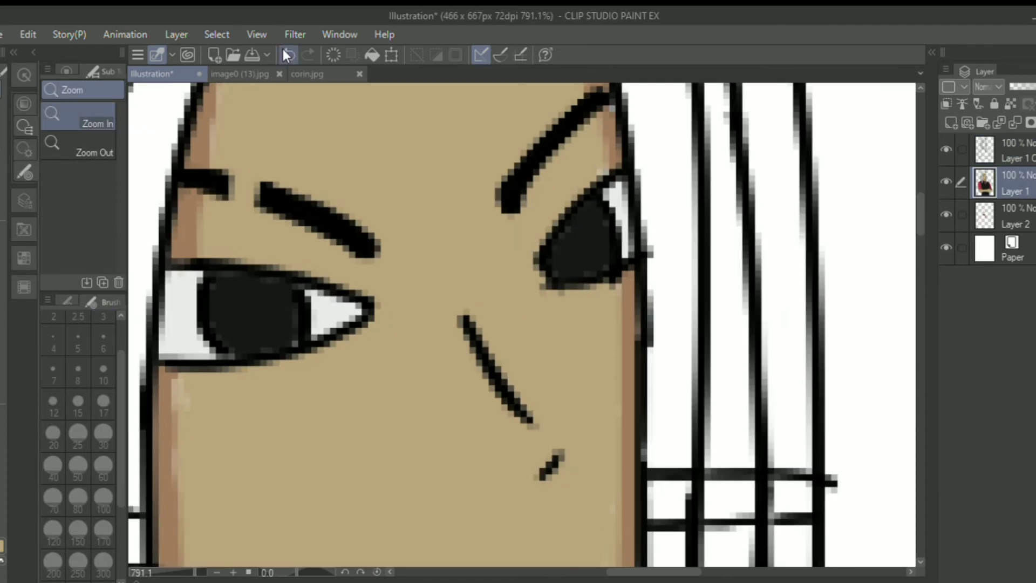
click(288, 54)
click(3, 232)
click(540, 276)
click(2, 89)
drag(644, 341, 518, 345)
drag(814, 356, 756, 355)
drag(920, 284, 912, 319)
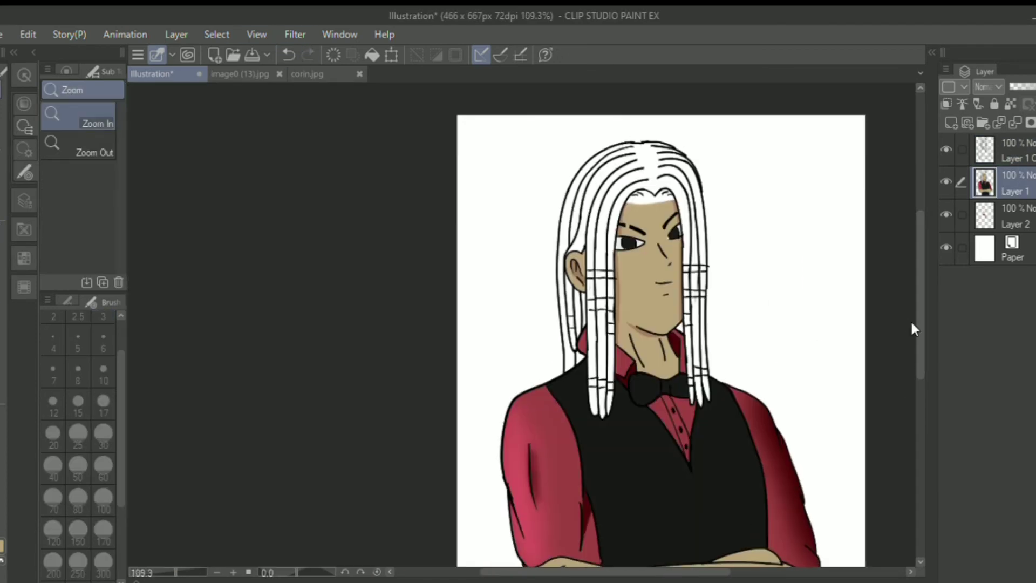
Step: Fill the bands on the hair strands dark red and green with colors sampled from the reference images
click(332, 75)
right_click(448, 307)
click(175, 74)
click(2, 252)
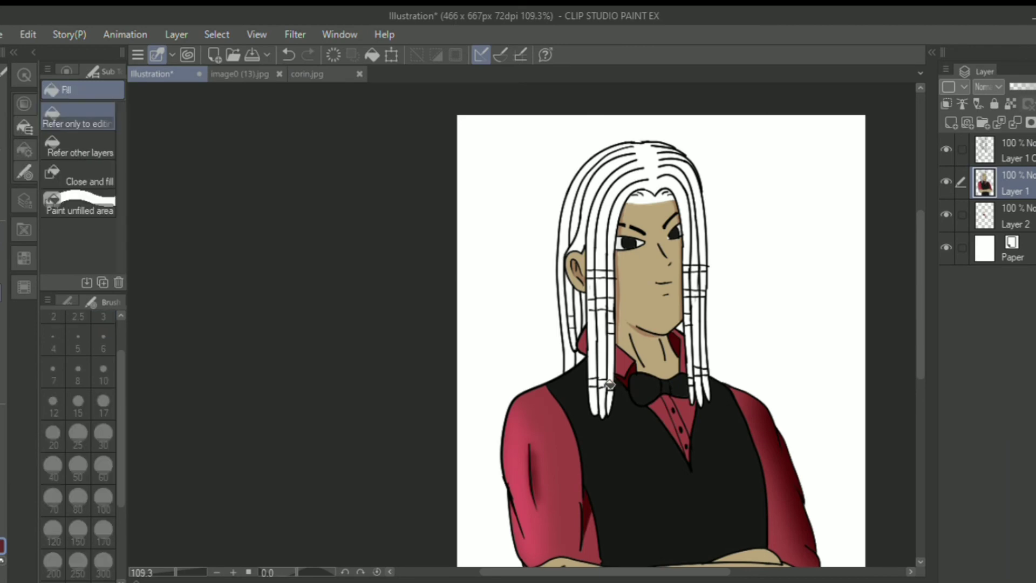
click(240, 73)
click(154, 74)
click(599, 303)
click(599, 274)
click(695, 268)
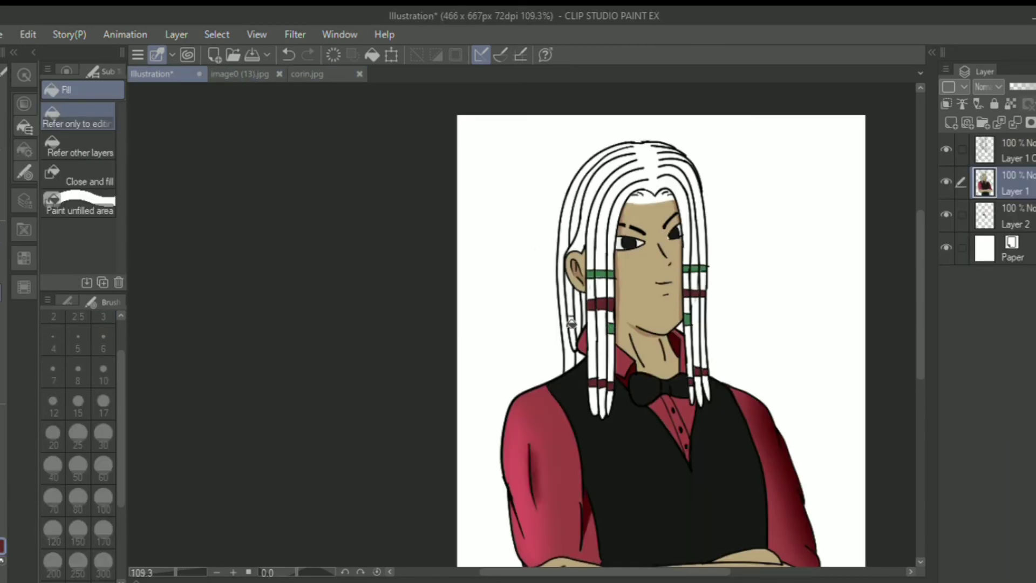
Step: Fill all the hair sections with the dark grey-brown sampled from corin.jpg
click(306, 74)
click(153, 73)
click(644, 152)
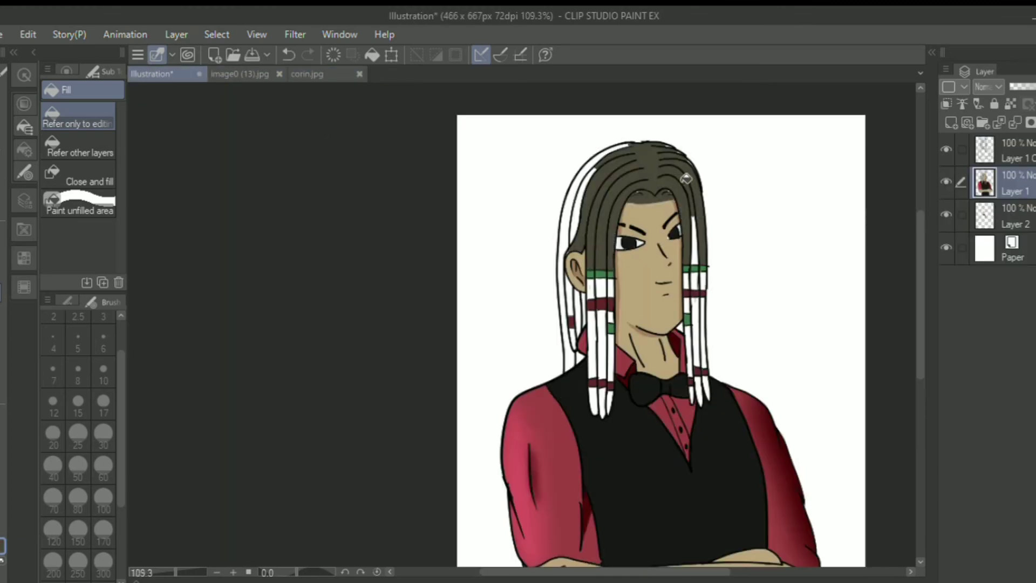
click(691, 366)
mouse_move(691, 367)
mouse_down()
mouse_move(690, 215)
mouse_move(632, 146)
mouse_move(563, 265)
mouse_move(573, 348)
mouse_move(593, 302)
mouse_move(608, 404)
mouse_move(597, 258)
mouse_up()
Step: Paint the sampled hair color behind the hair on Layer 2 with the G-pen at size 60 to cover white gaps
click(985, 216)
key(p)
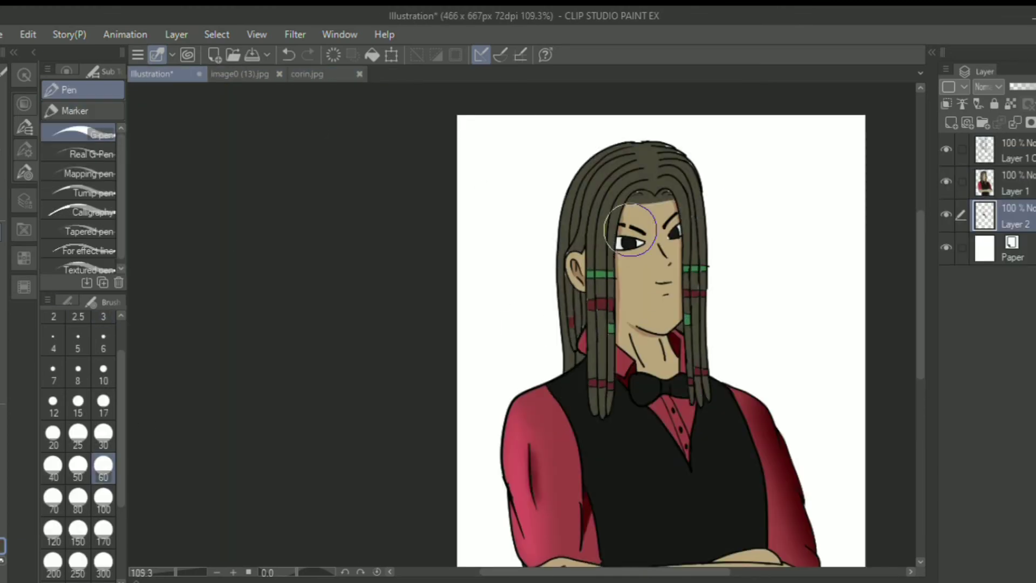
alt+click(685, 219)
drag(645, 170, 675, 175)
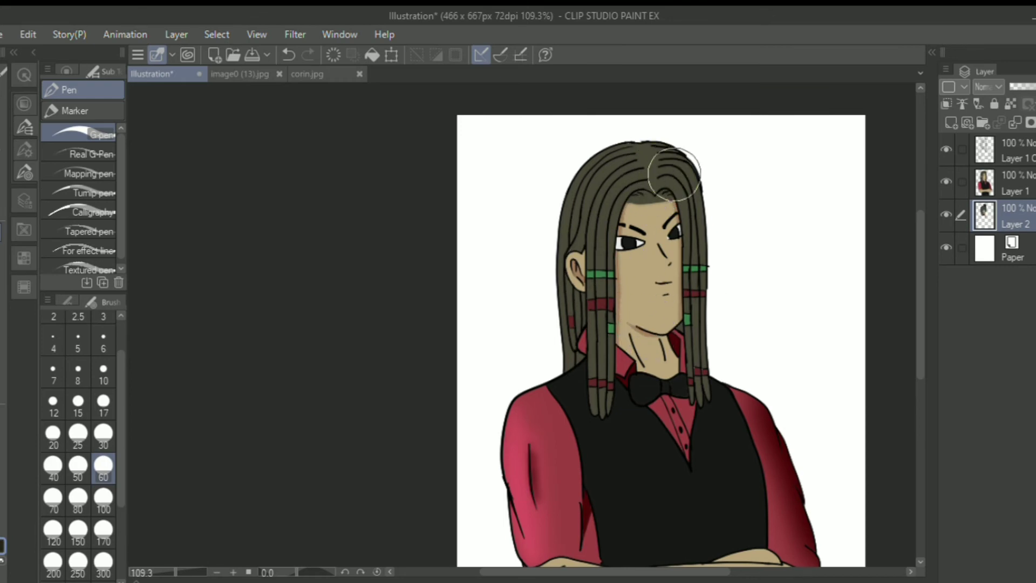
Step: Compare the whole illustration with image0 (13).jpg, and make Layer 1 active with the G-pen for touch-ups
drag(120, 468, 120, 389)
click(103, 390)
click(2, 89)
drag(756, 414, 713, 414)
drag(919, 345, 908, 360)
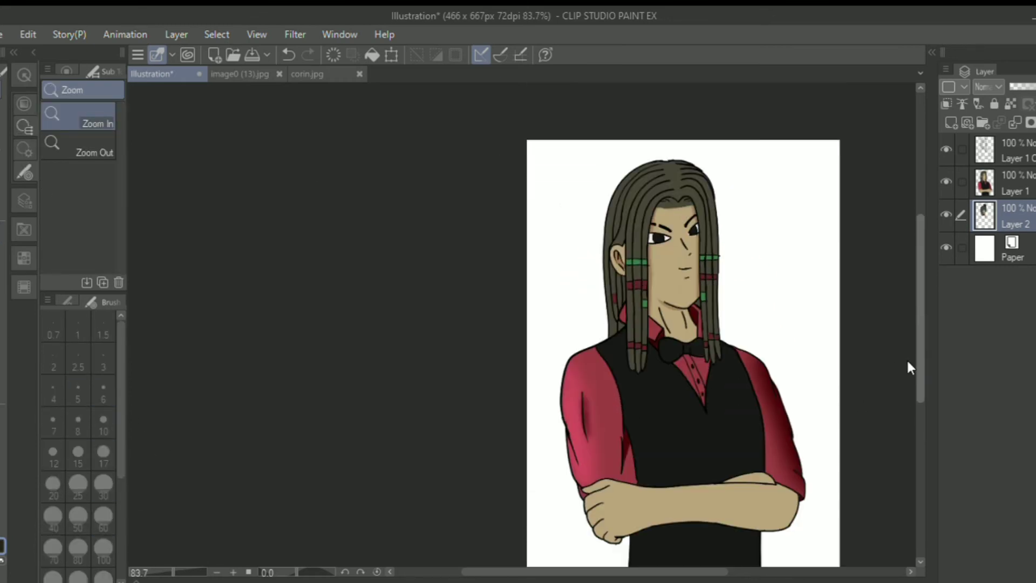
click(239, 74)
drag(545, 259, 599, 259)
mouse_move(920, 349)
mouse_down()
mouse_move(914, 419)
mouse_move(918, 357)
mouse_up()
click(152, 74)
click(1010, 184)
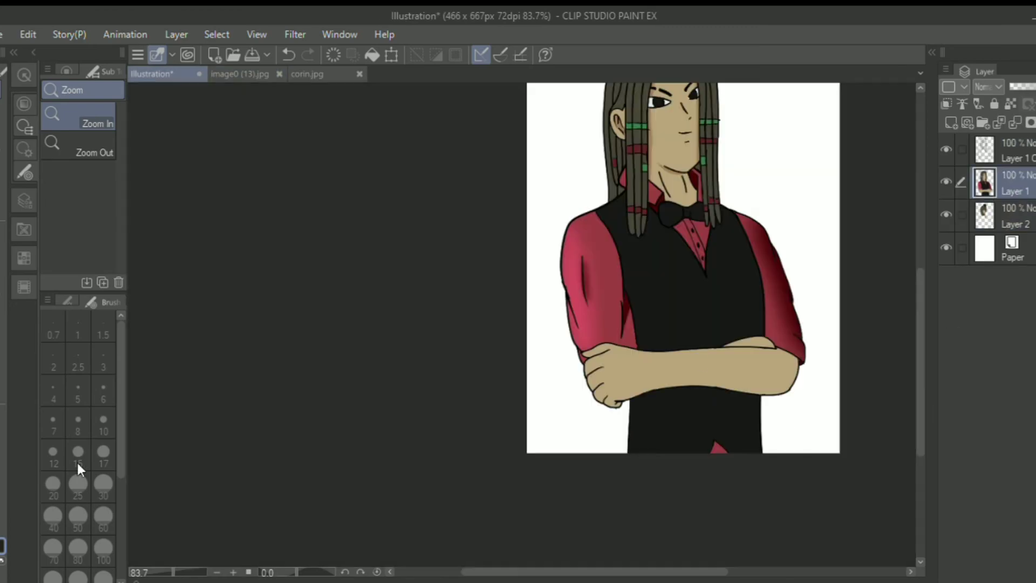
click(2, 232)
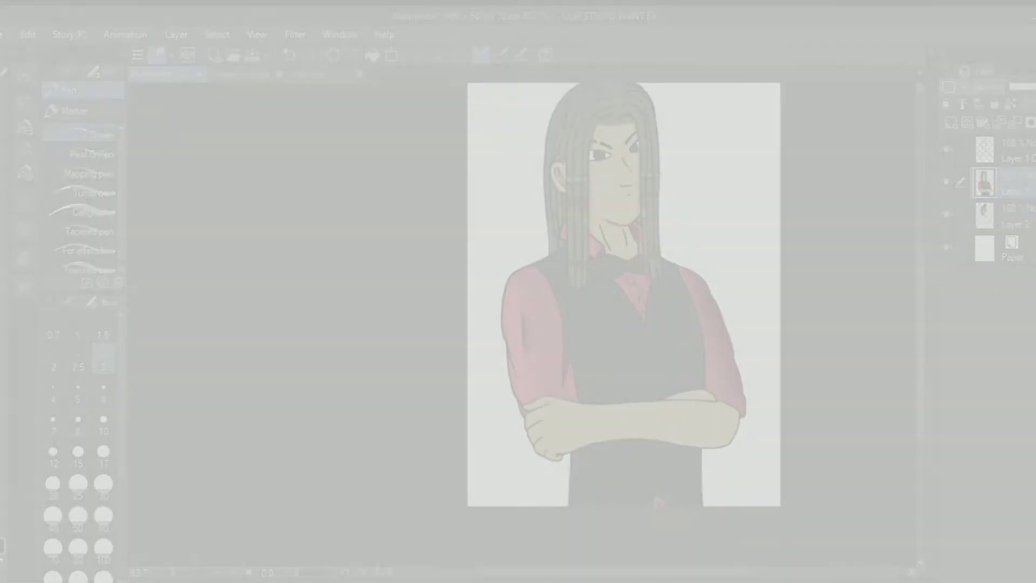